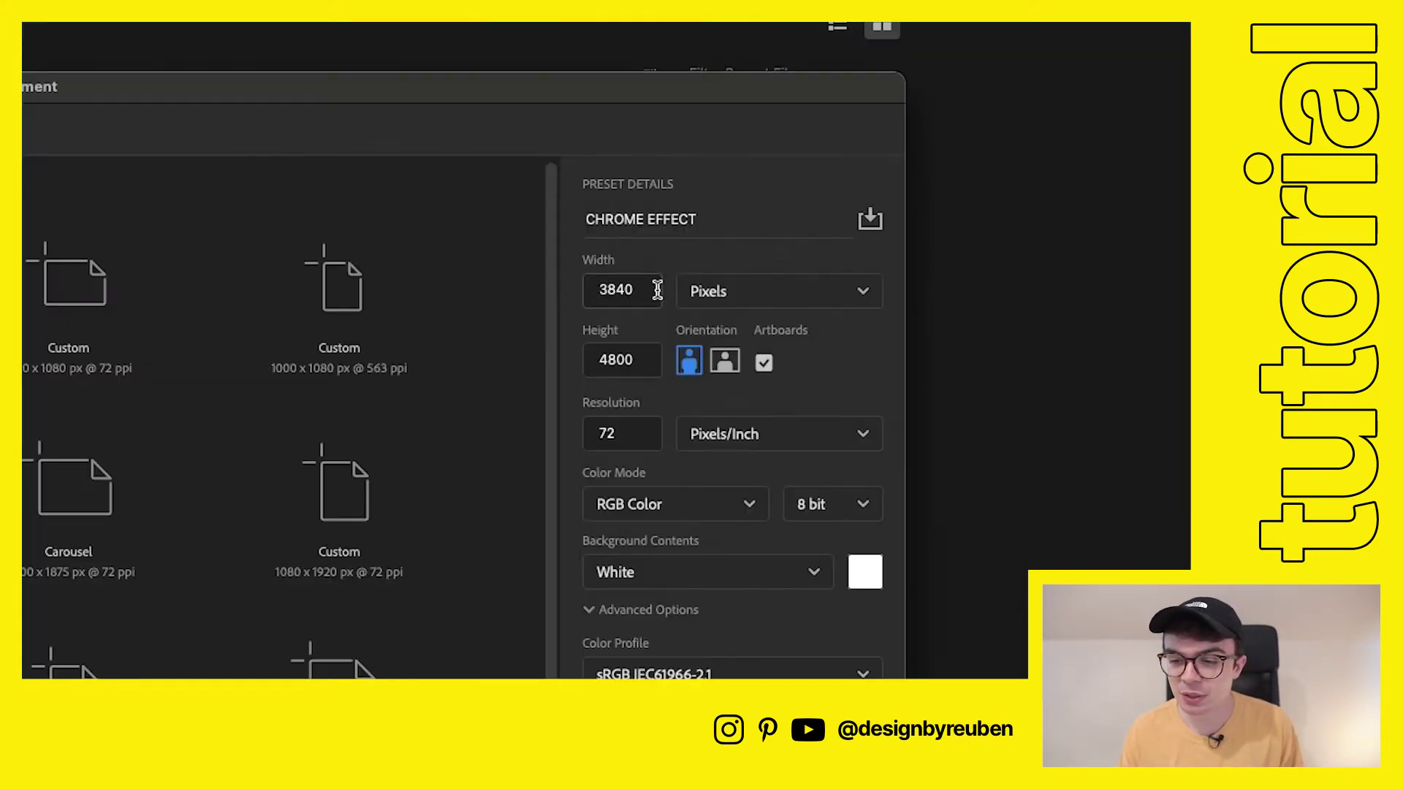
Step: Create a new 3840 × 4800 px document
double_click(906, 253)
click(903, 286)
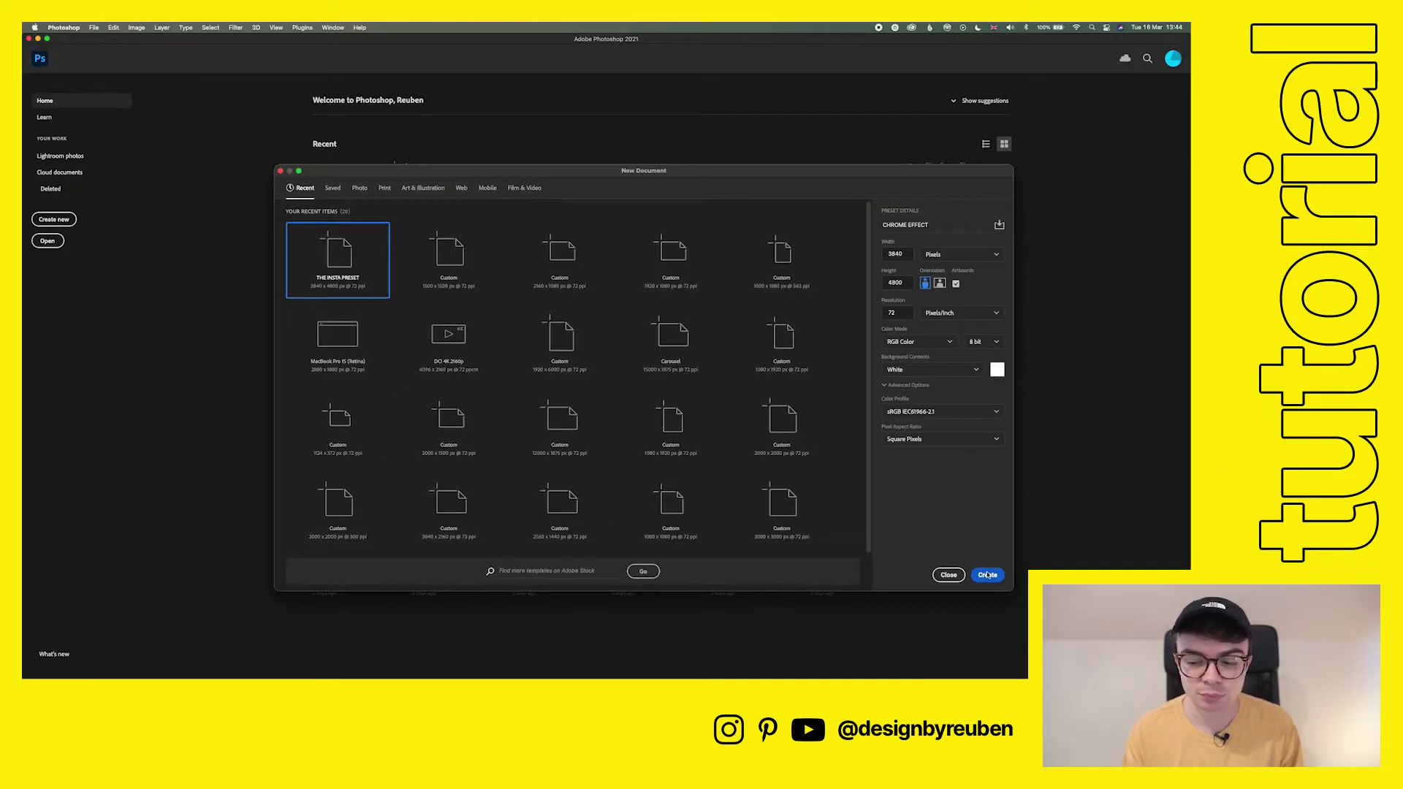
click(988, 576)
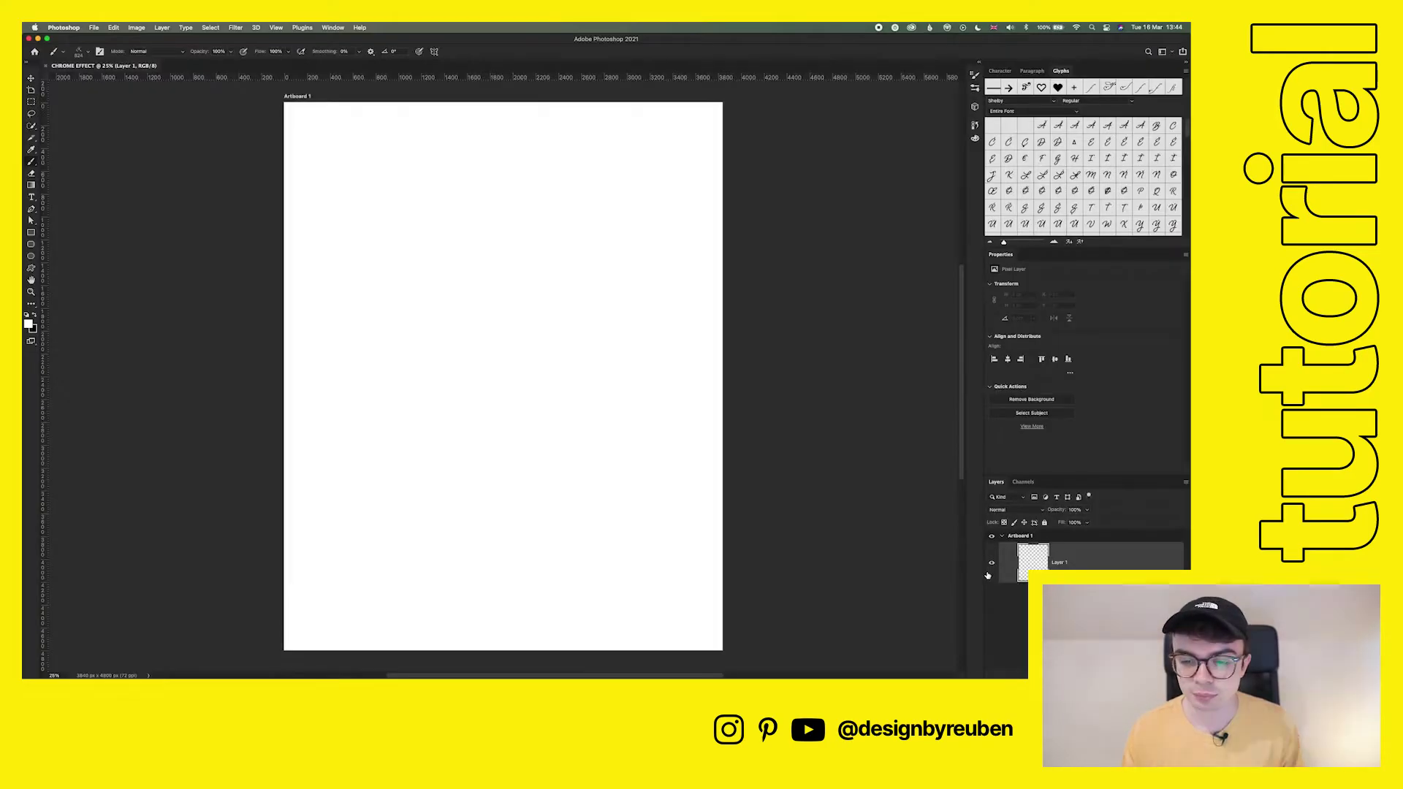
Step: Rename Artboard 1 to 'CHROME EFFECT'
double_click(1023, 536)
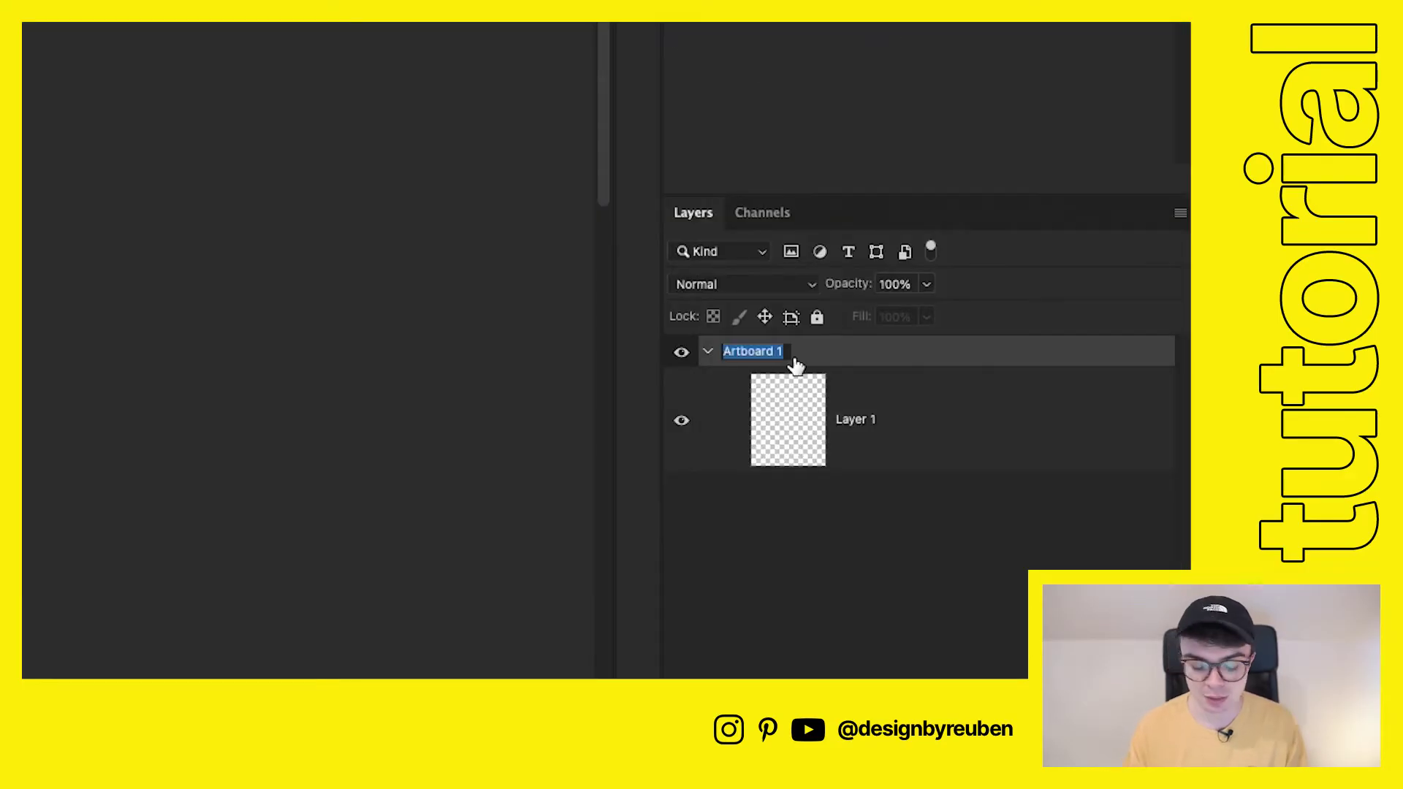
text(CHROME EFFECT)
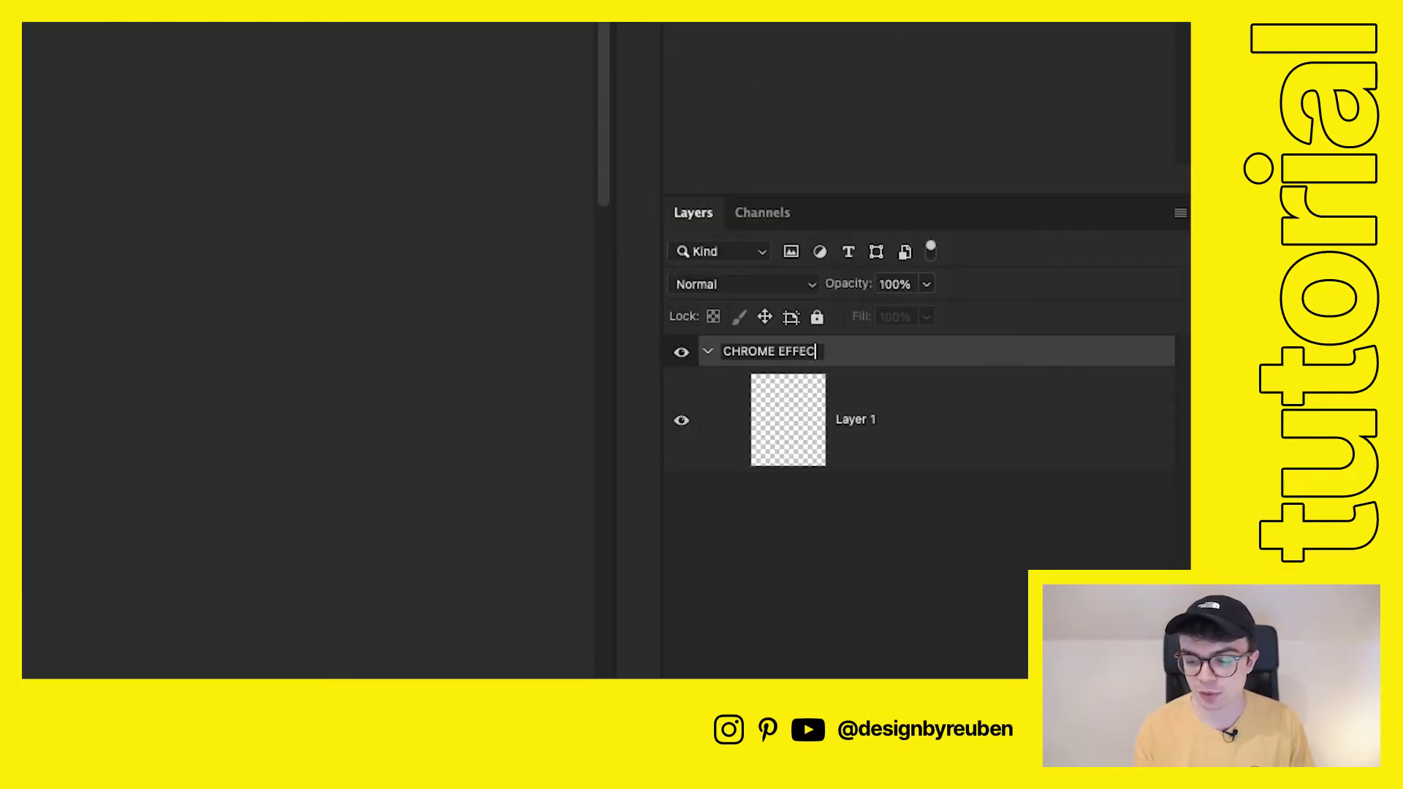
key(Return)
Step: Fill Layer 1 with solid black across the whole canvas
click(880, 442)
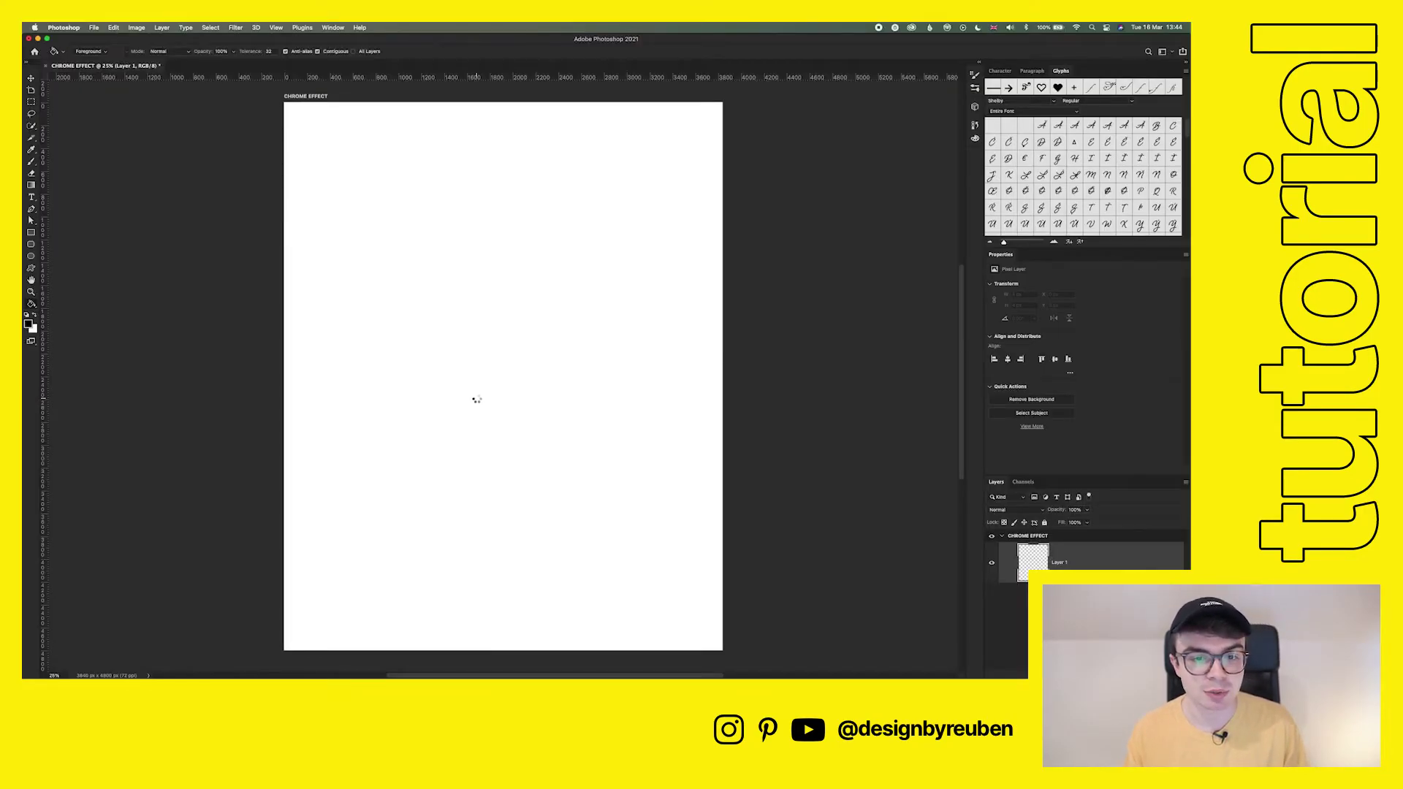
click(476, 399)
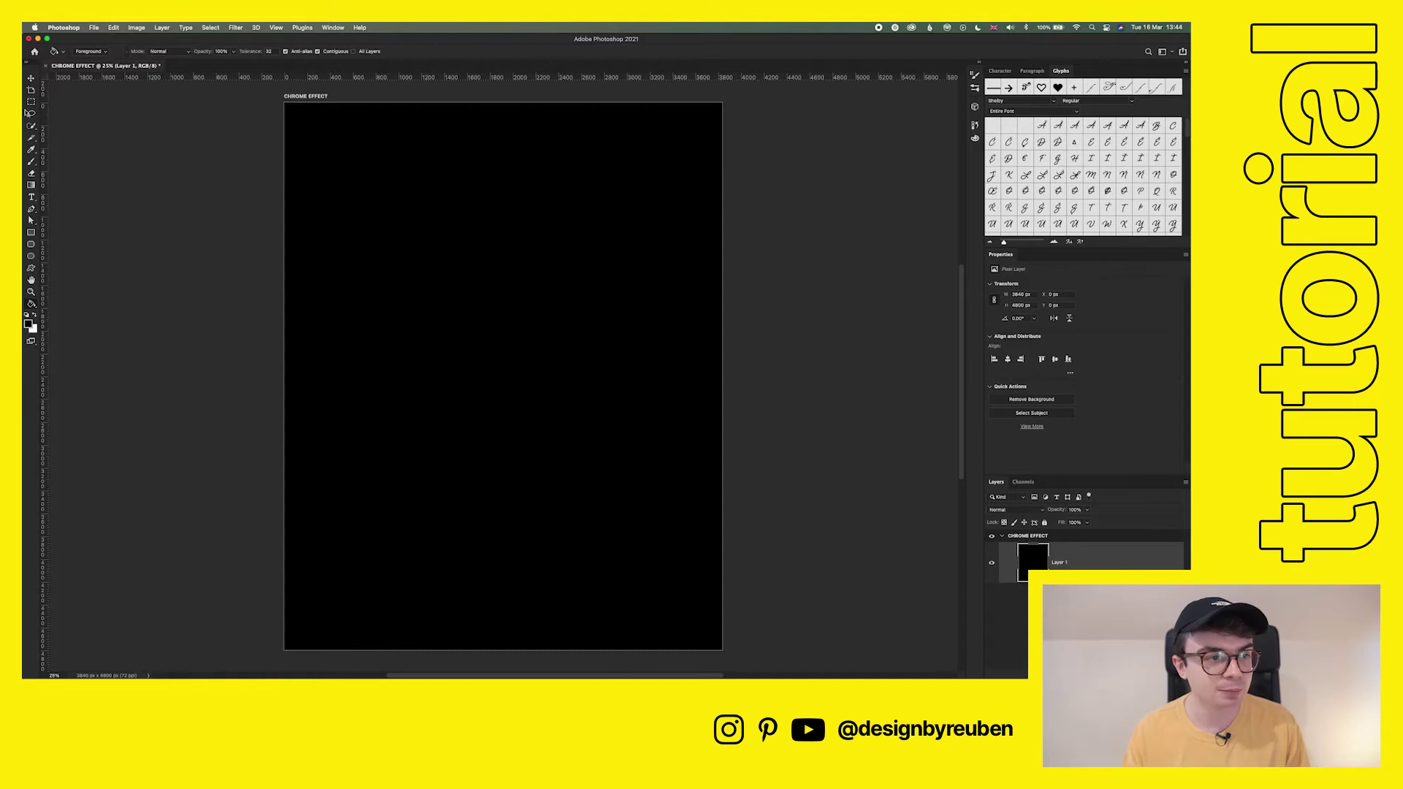
key(v)
click(1096, 621)
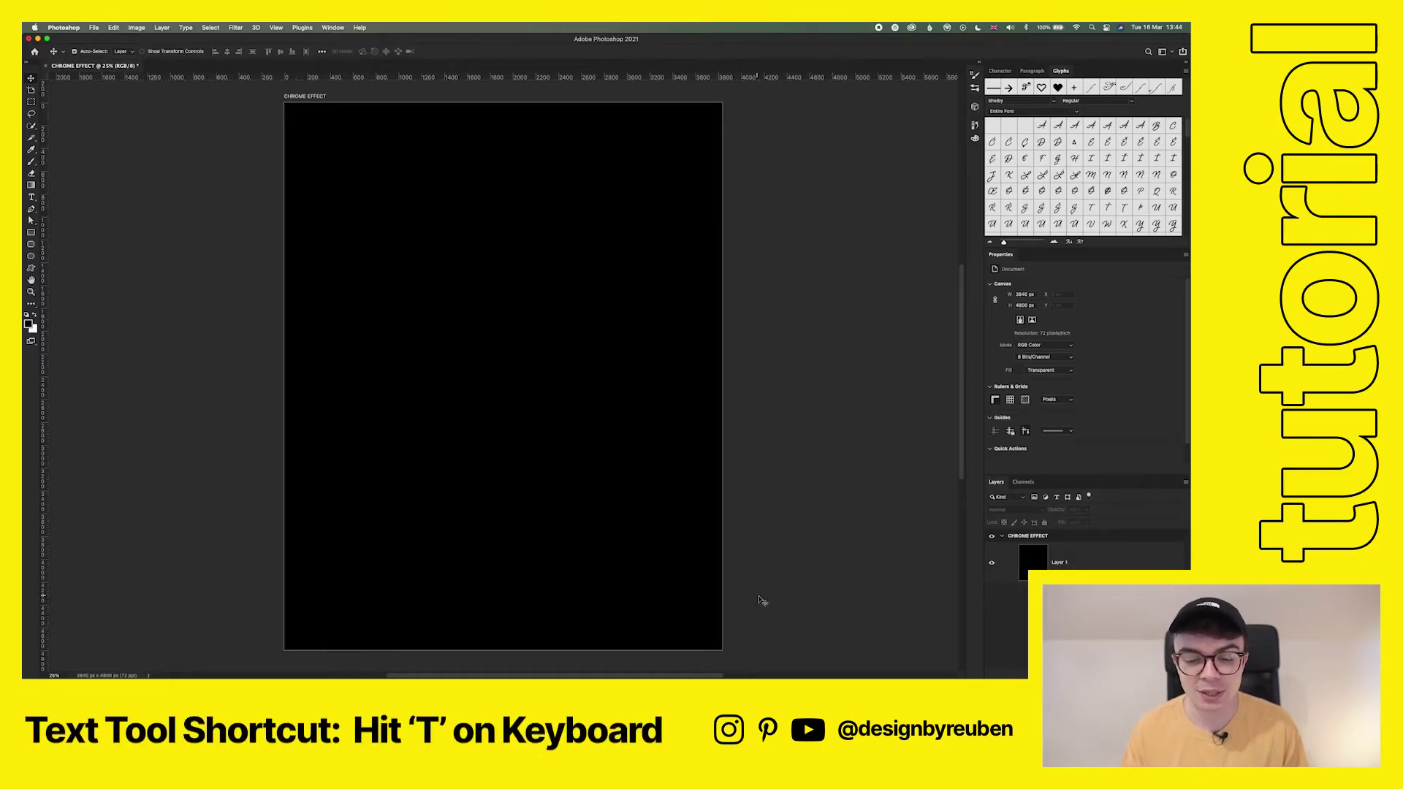
Step: Start a text box on the canvas with white as the text colour
key(t)
click(479, 344)
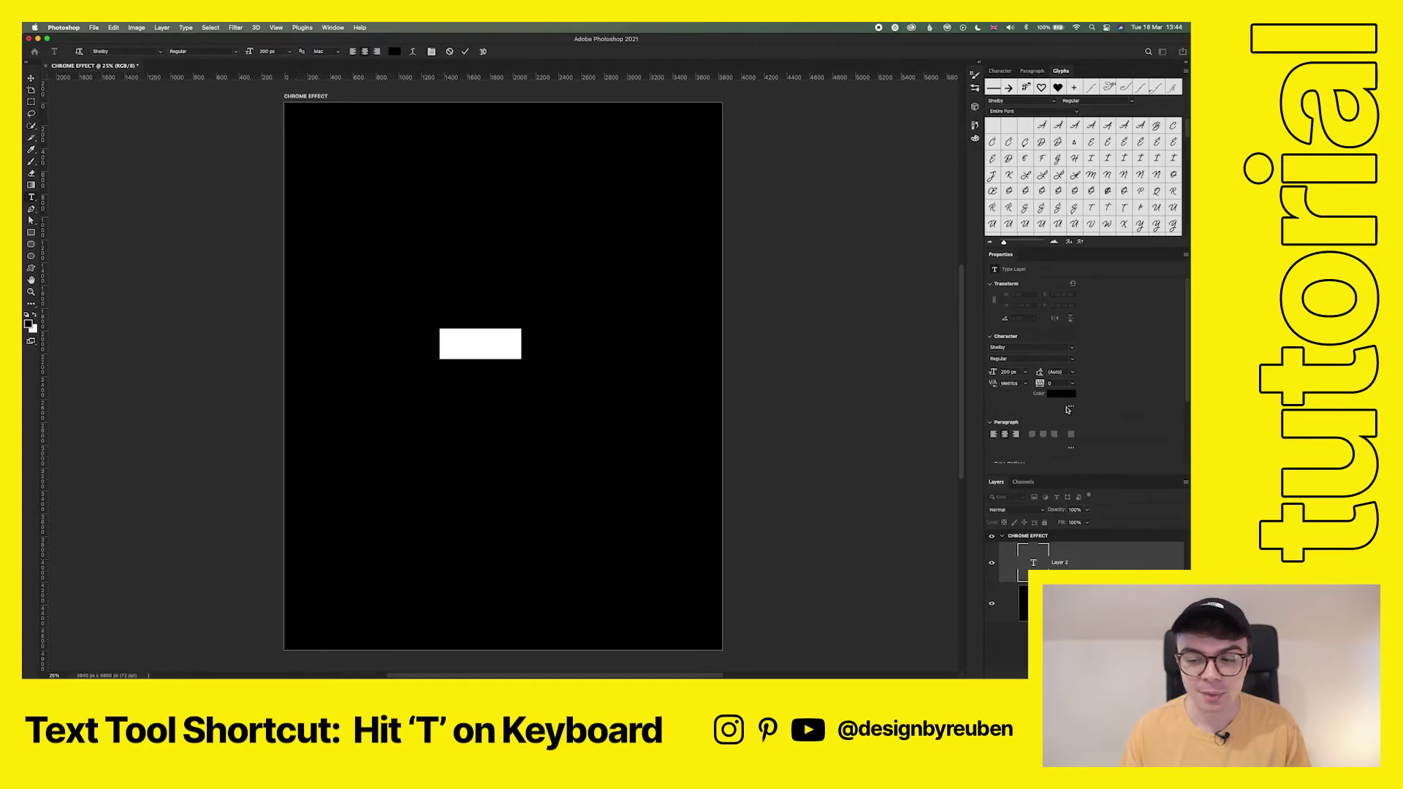
click(1072, 398)
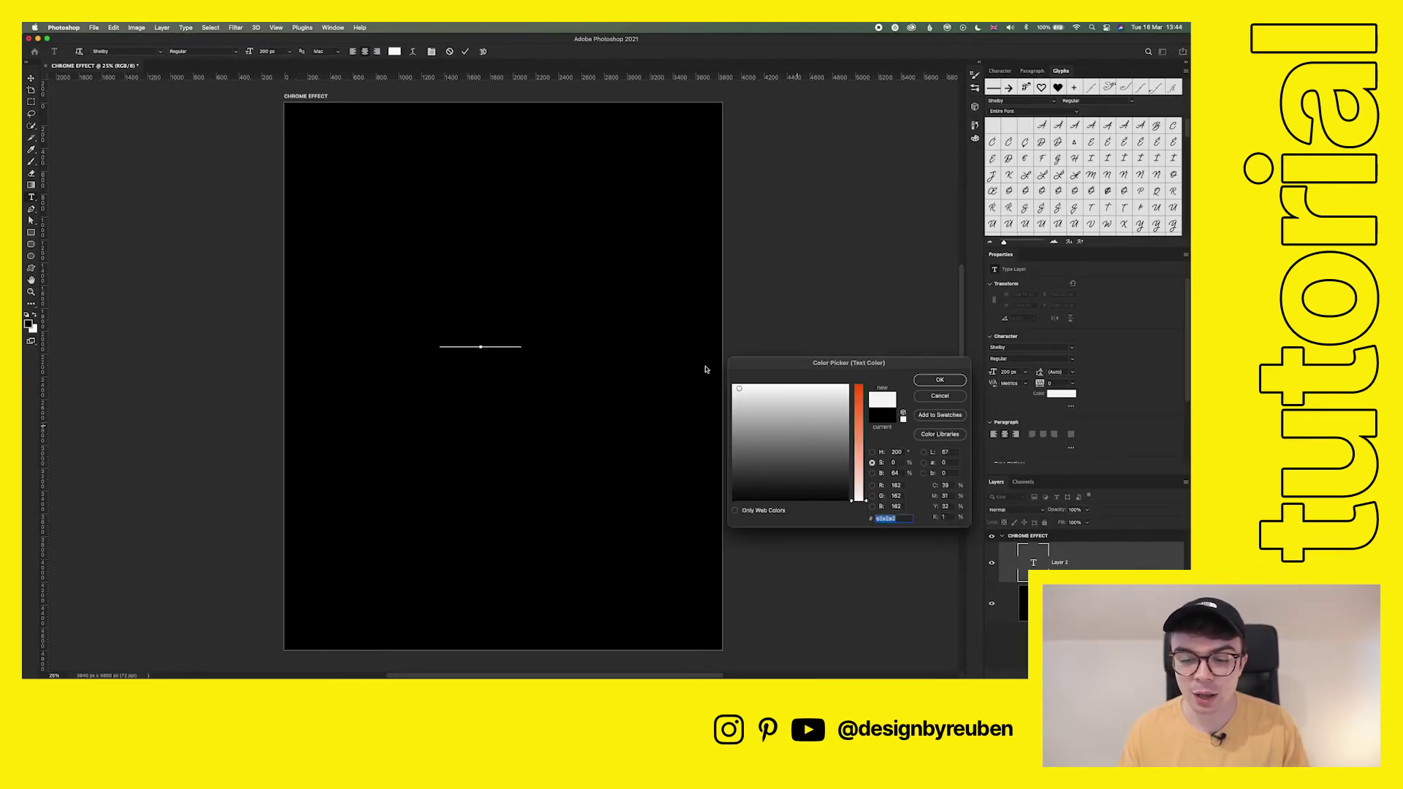
click(734, 385)
click(939, 381)
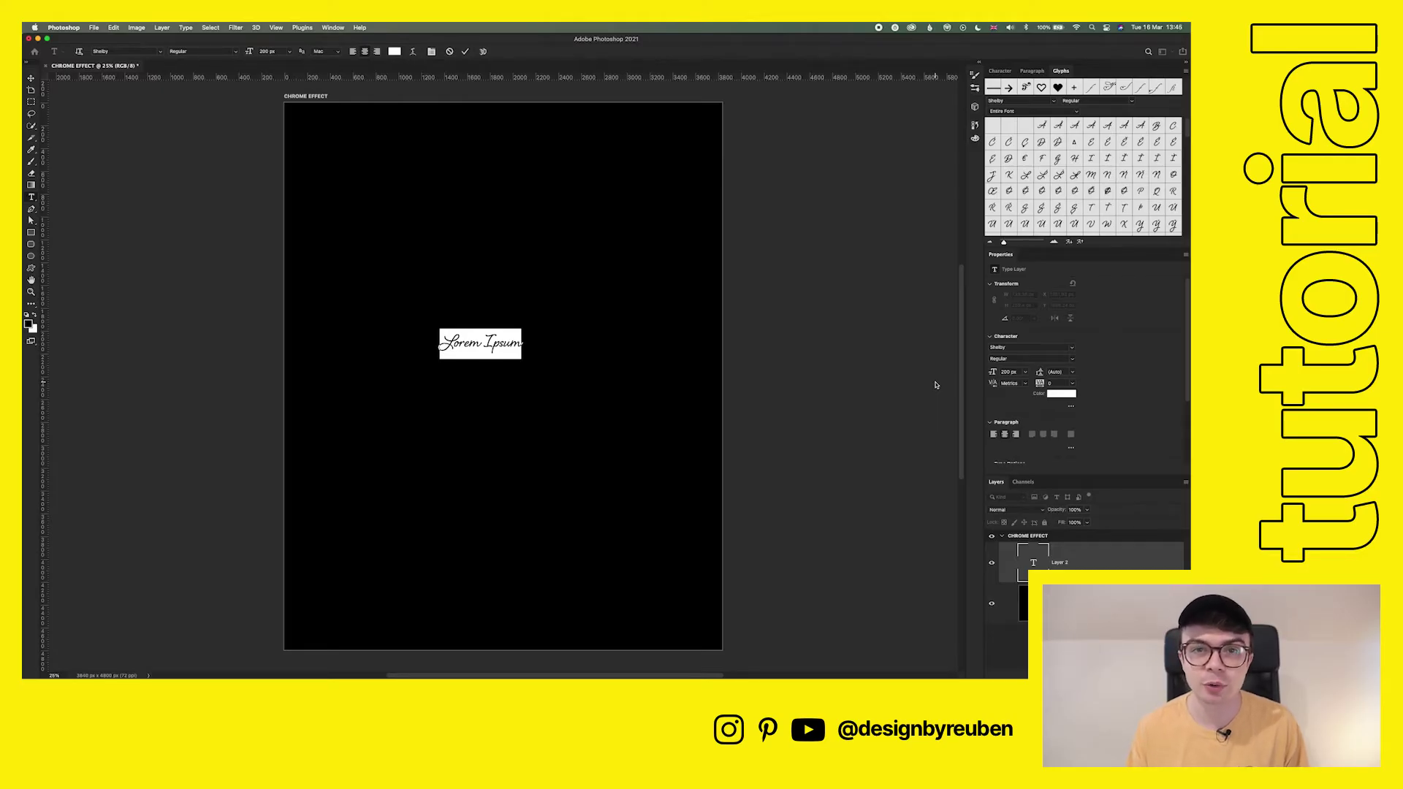
Step: Type 'Chrome' in Shelby script and commit the text
text(Chrome)
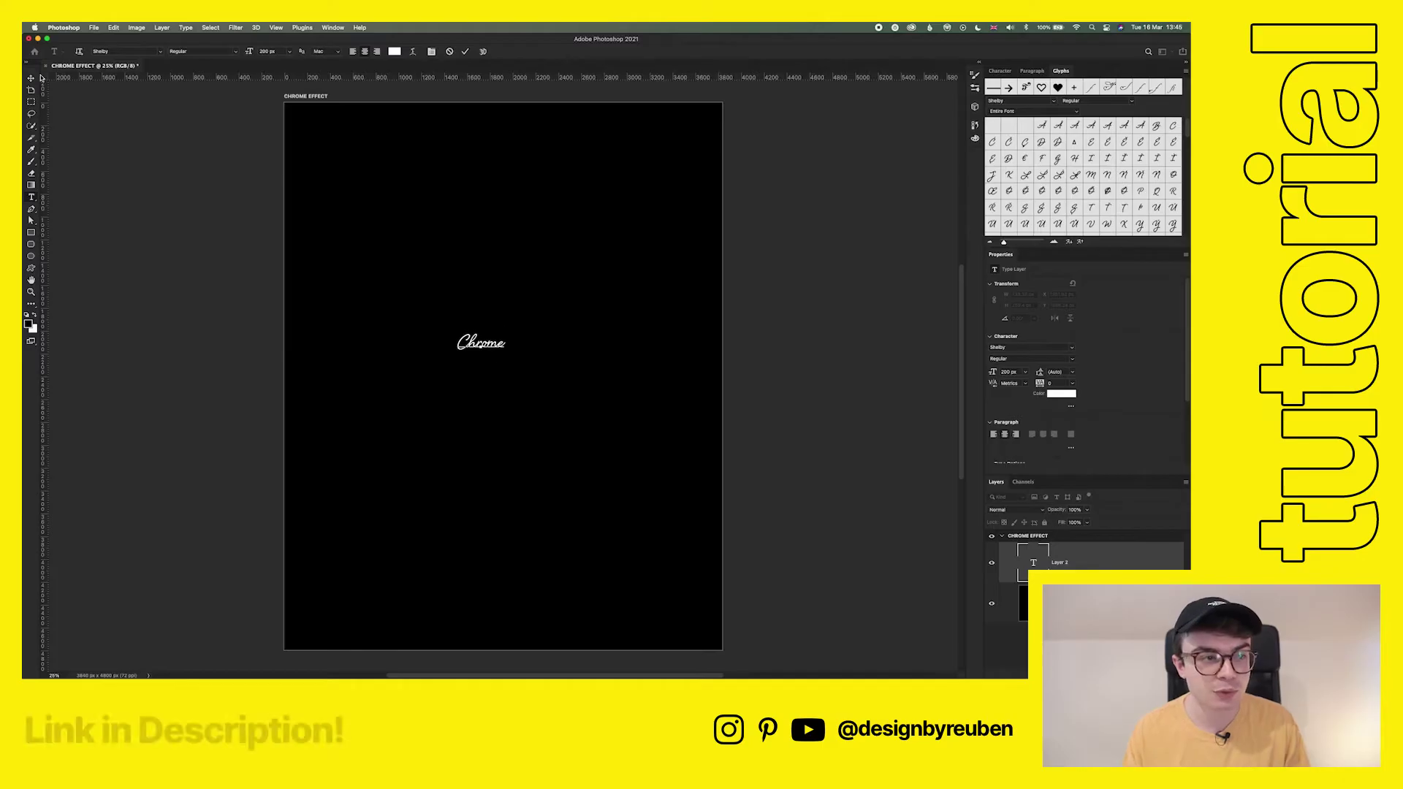
key(ctrl+Return)
key(ctrl+t)
Step: Enlarge the Chrome text and centre it horizontally and vertically on the artboard
drag(557, 348, 622, 333)
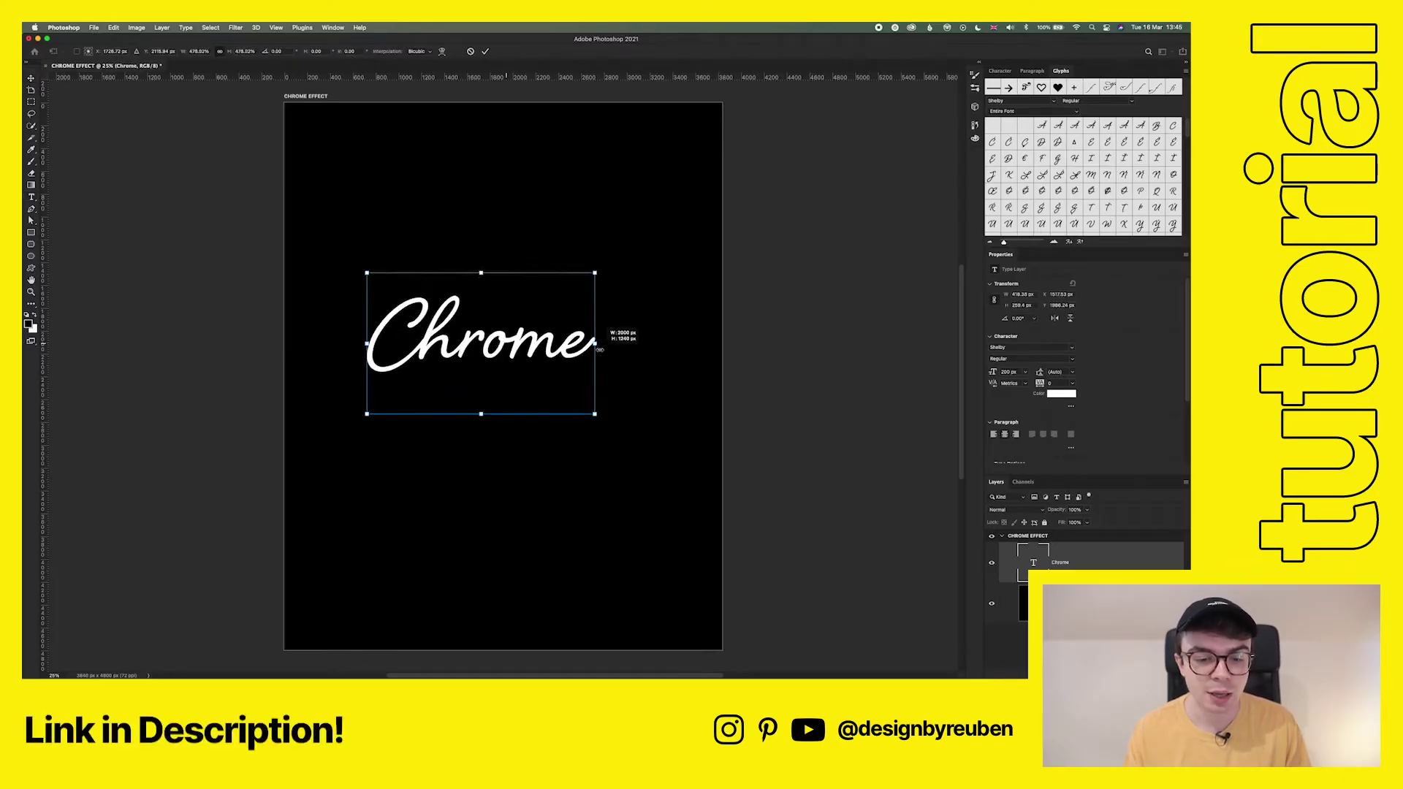
click(484, 52)
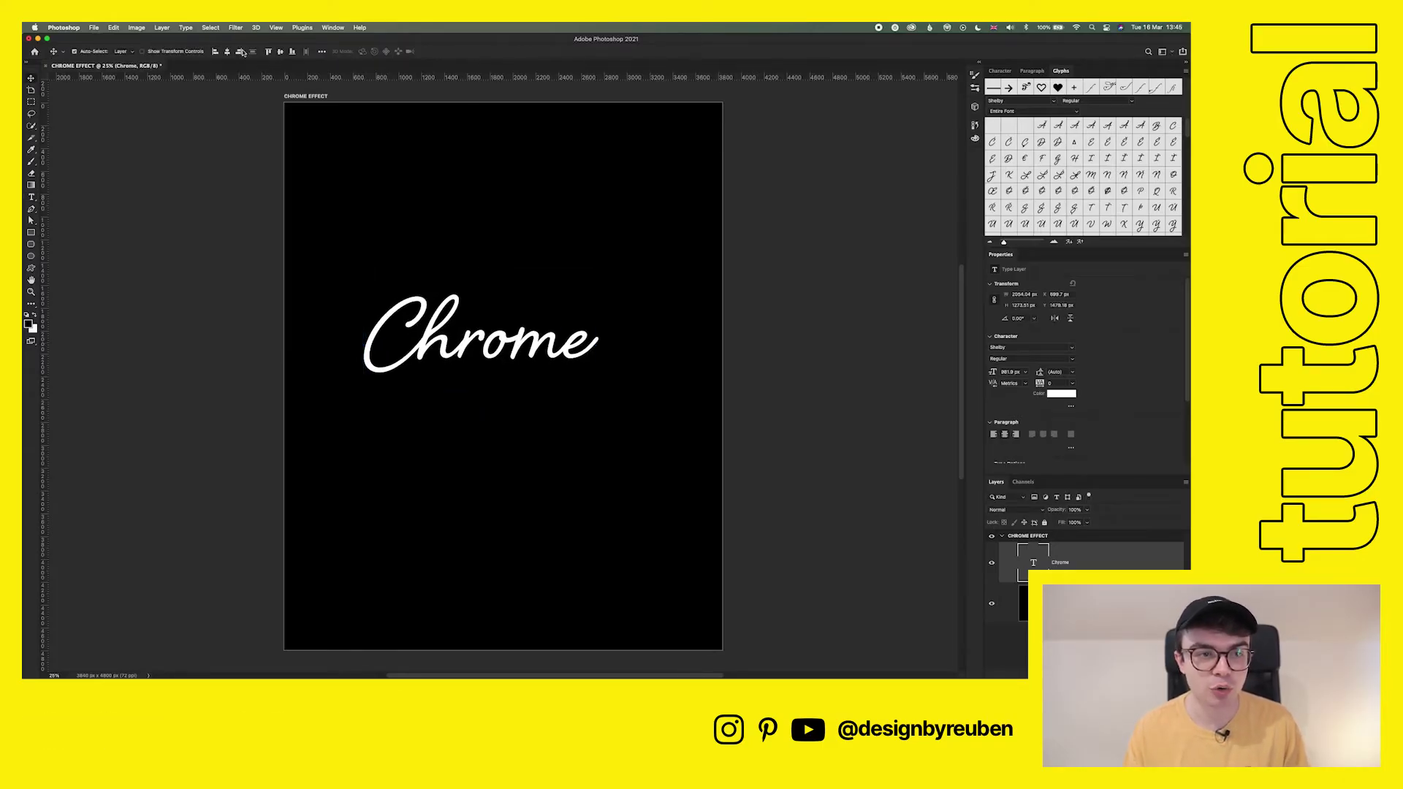
click(268, 53)
click(281, 52)
key(ctrl+t)
drag(622, 388, 664, 386)
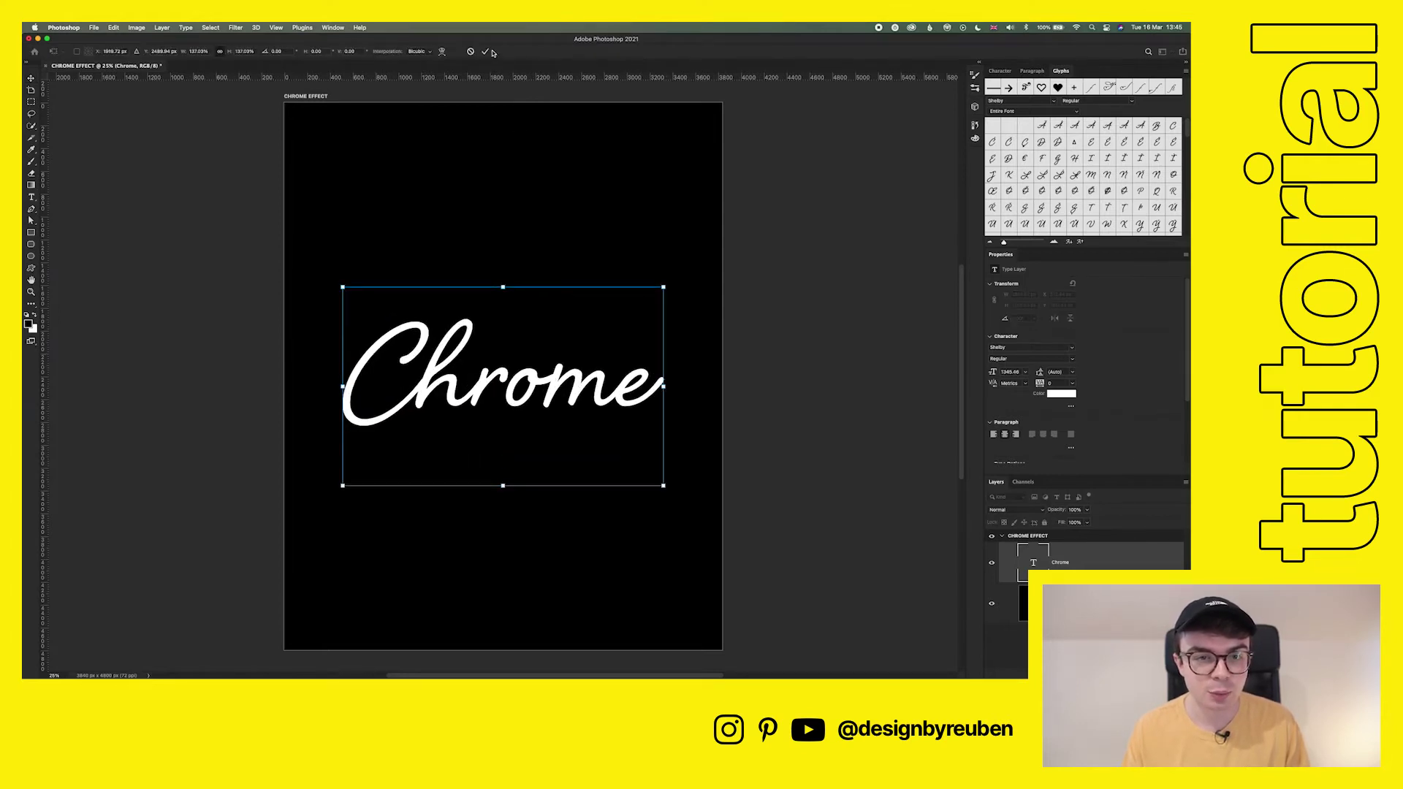
click(487, 53)
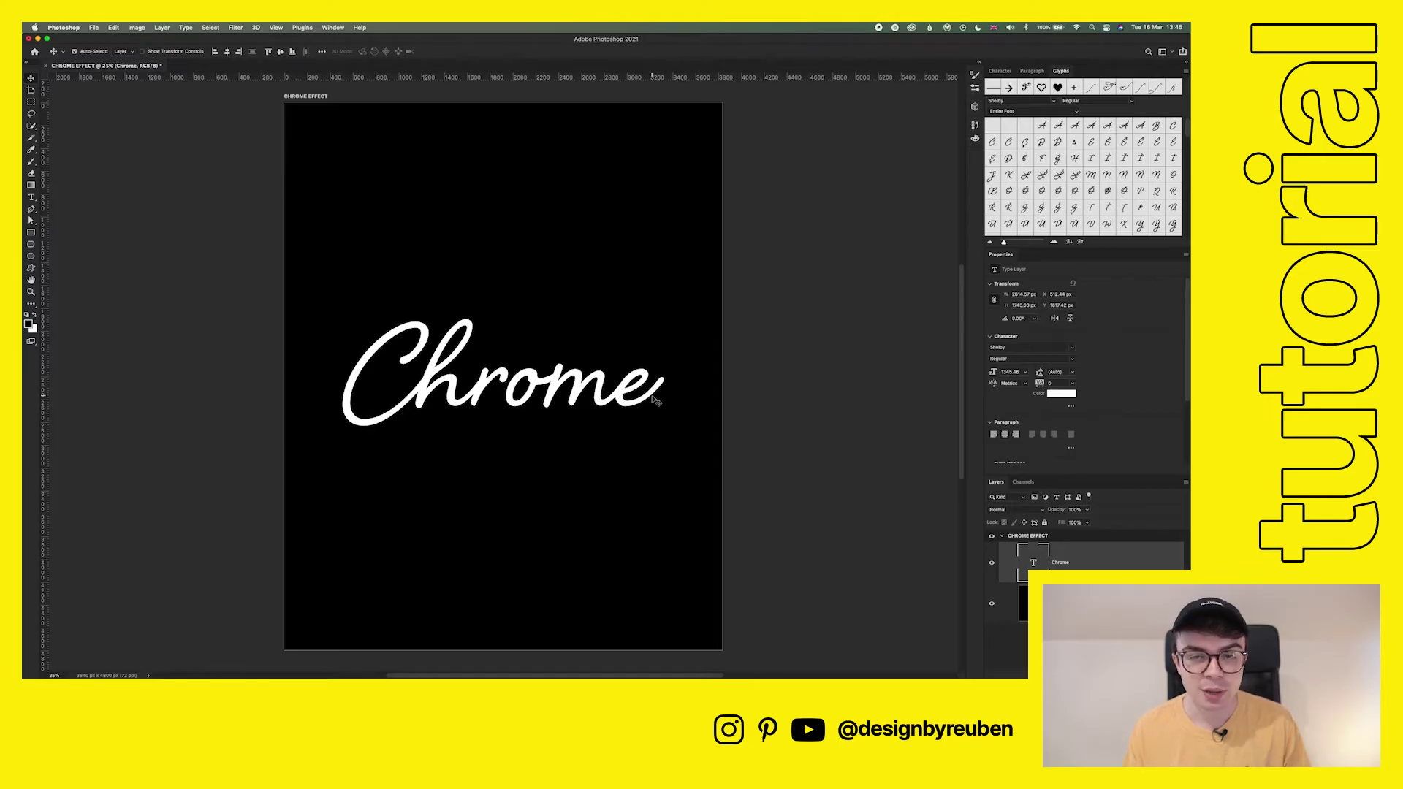
Step: Tilt the text about 4° counter-clockwise and re-centre it on the artboard
key(super+t)
drag(672, 385, 673, 373)
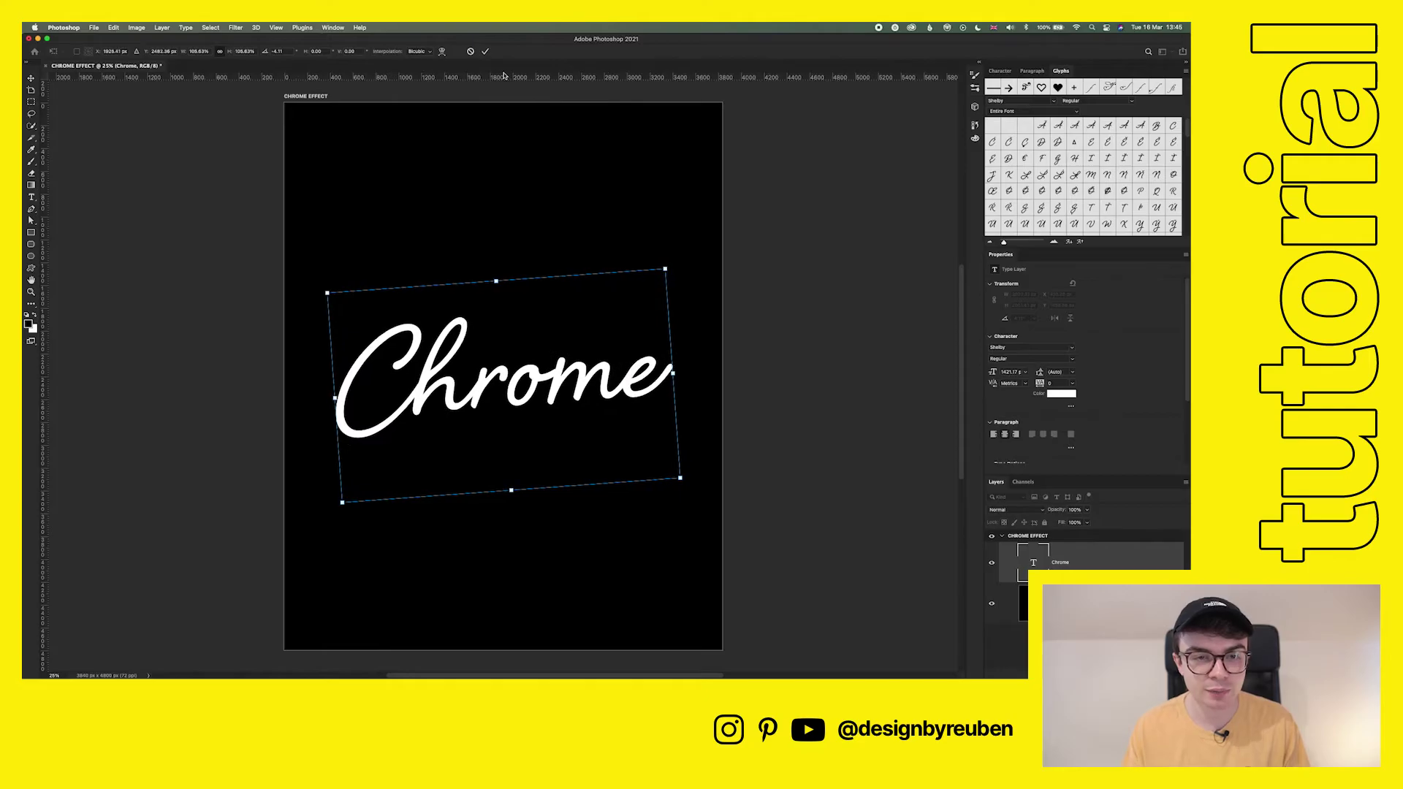
click(486, 52)
click(228, 53)
click(280, 53)
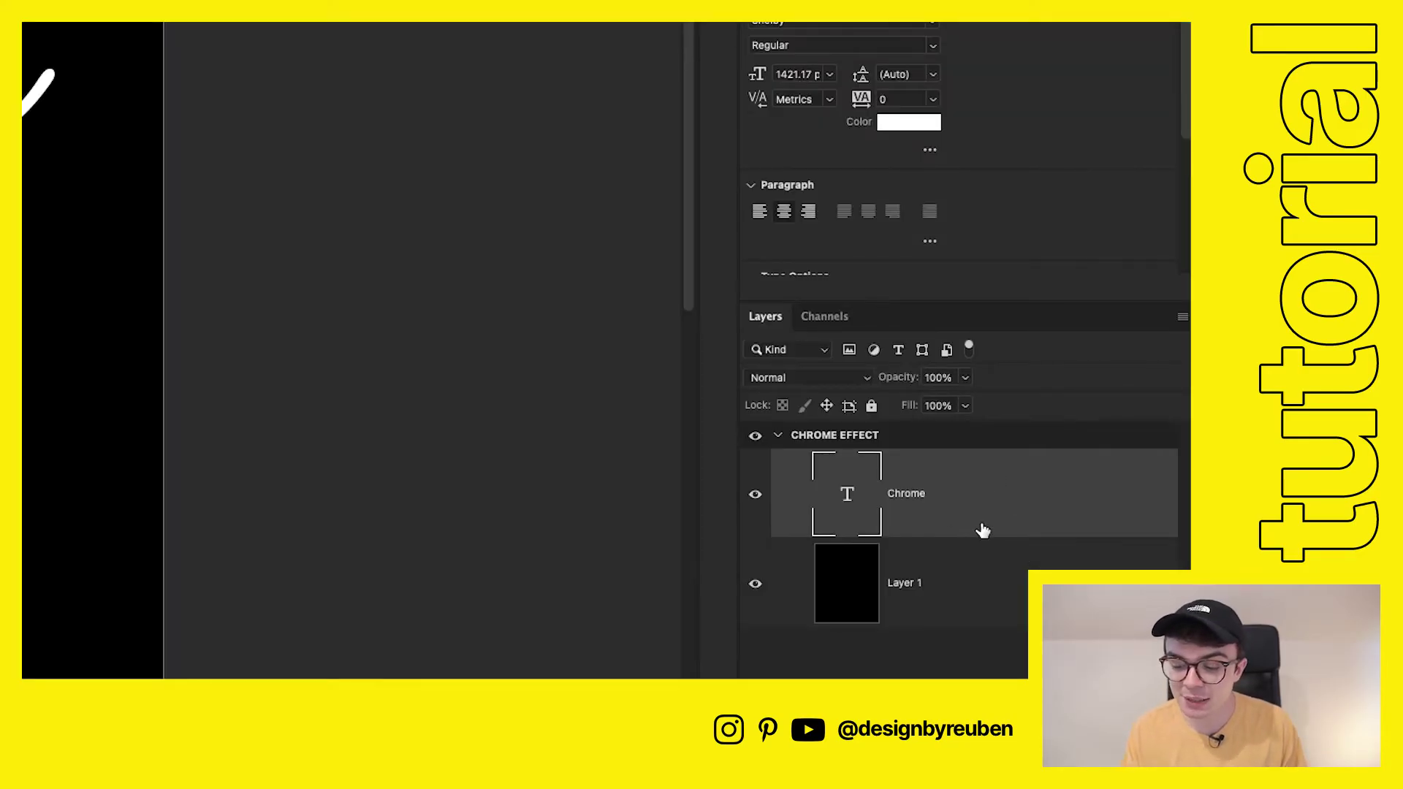
Step: Add a Smooth Inner Bevel to the Chrome layer with 1000% depth and 21 px size
double_click(1013, 507)
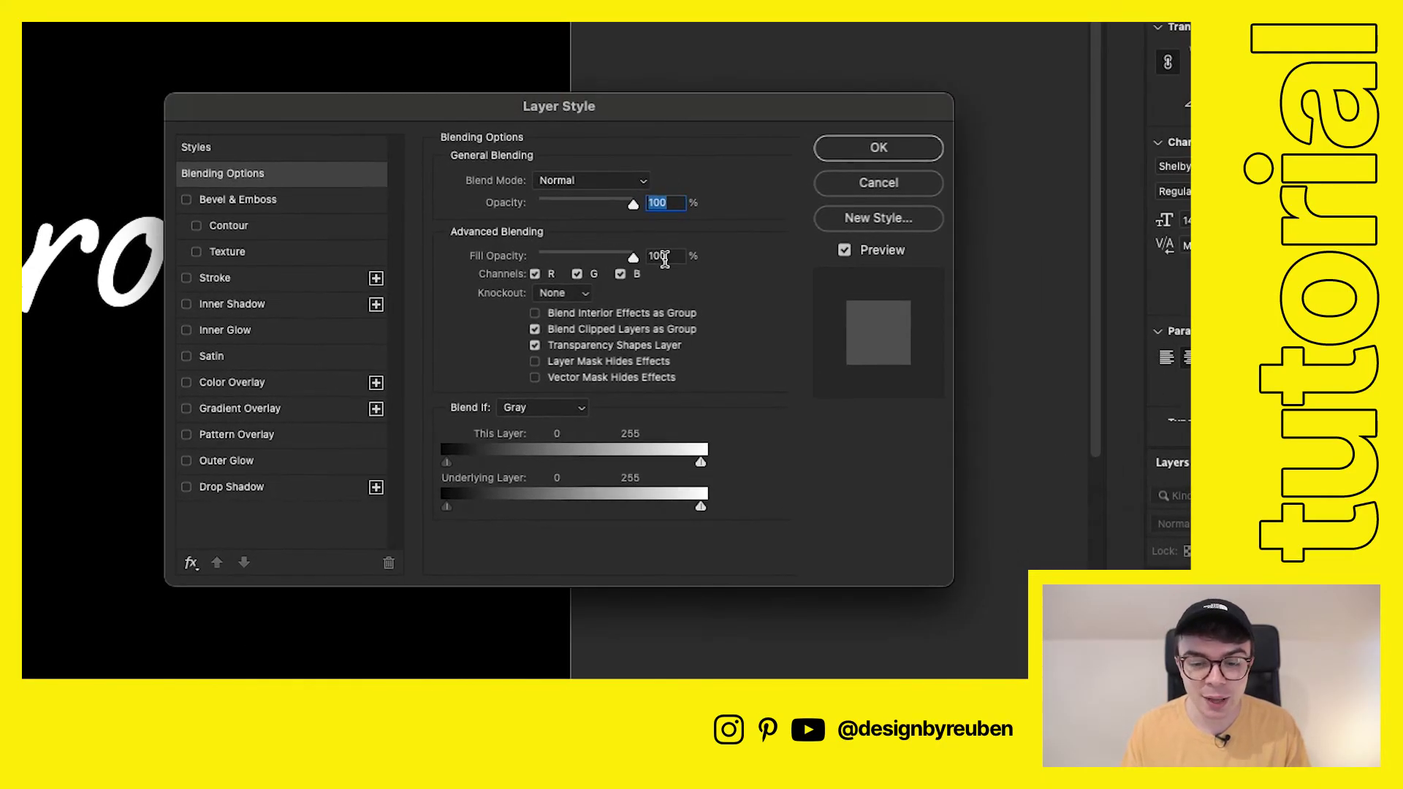
click(251, 210)
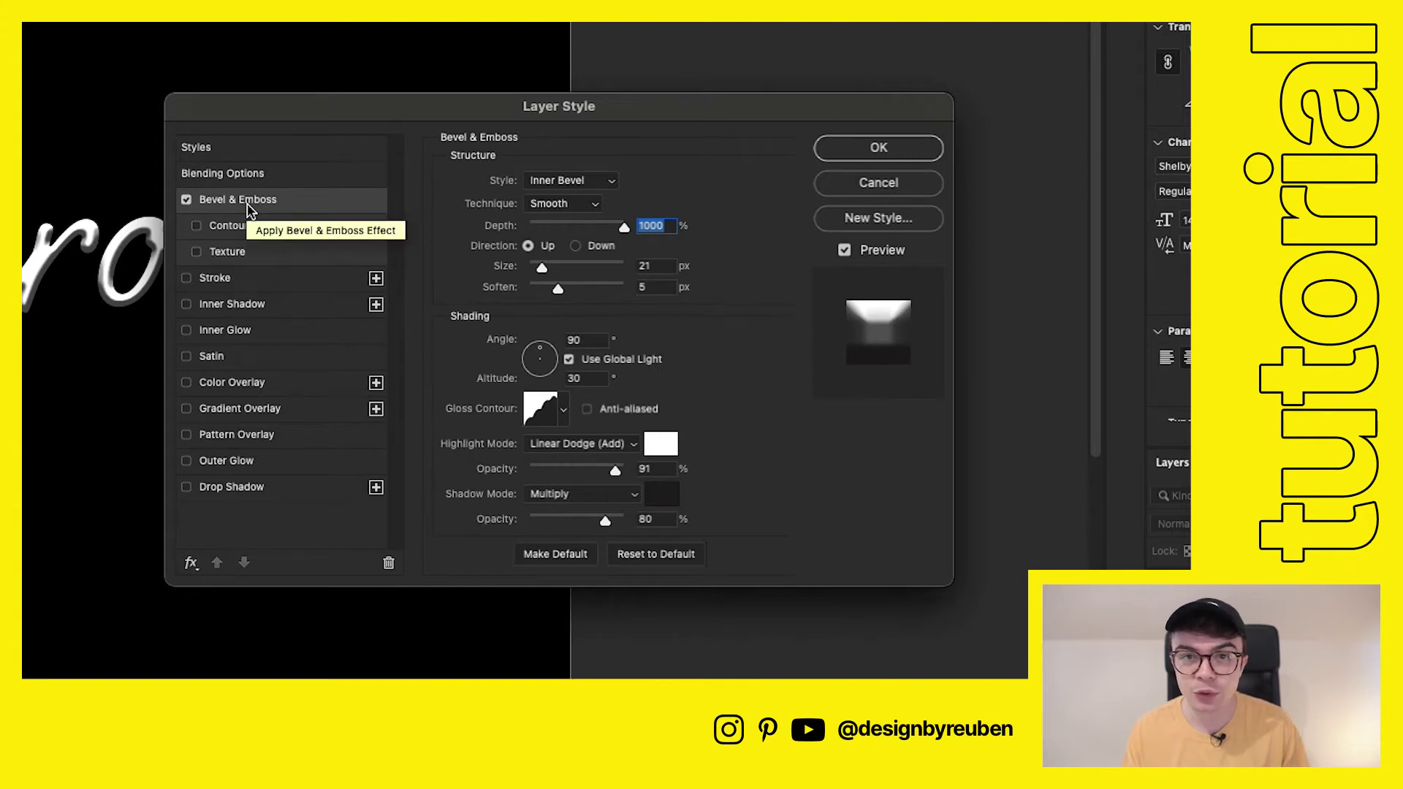
drag(591, 94, 803, 60)
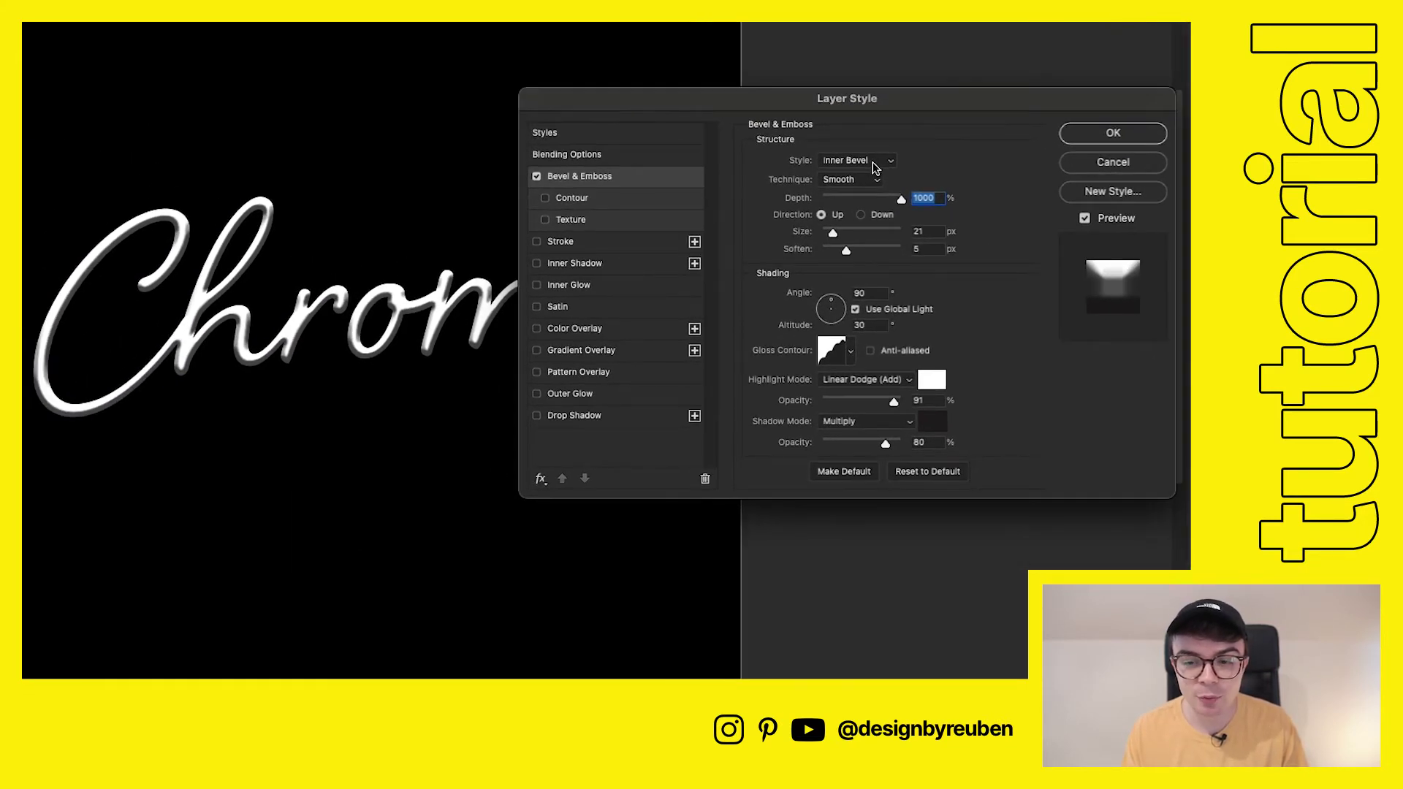
click(868, 184)
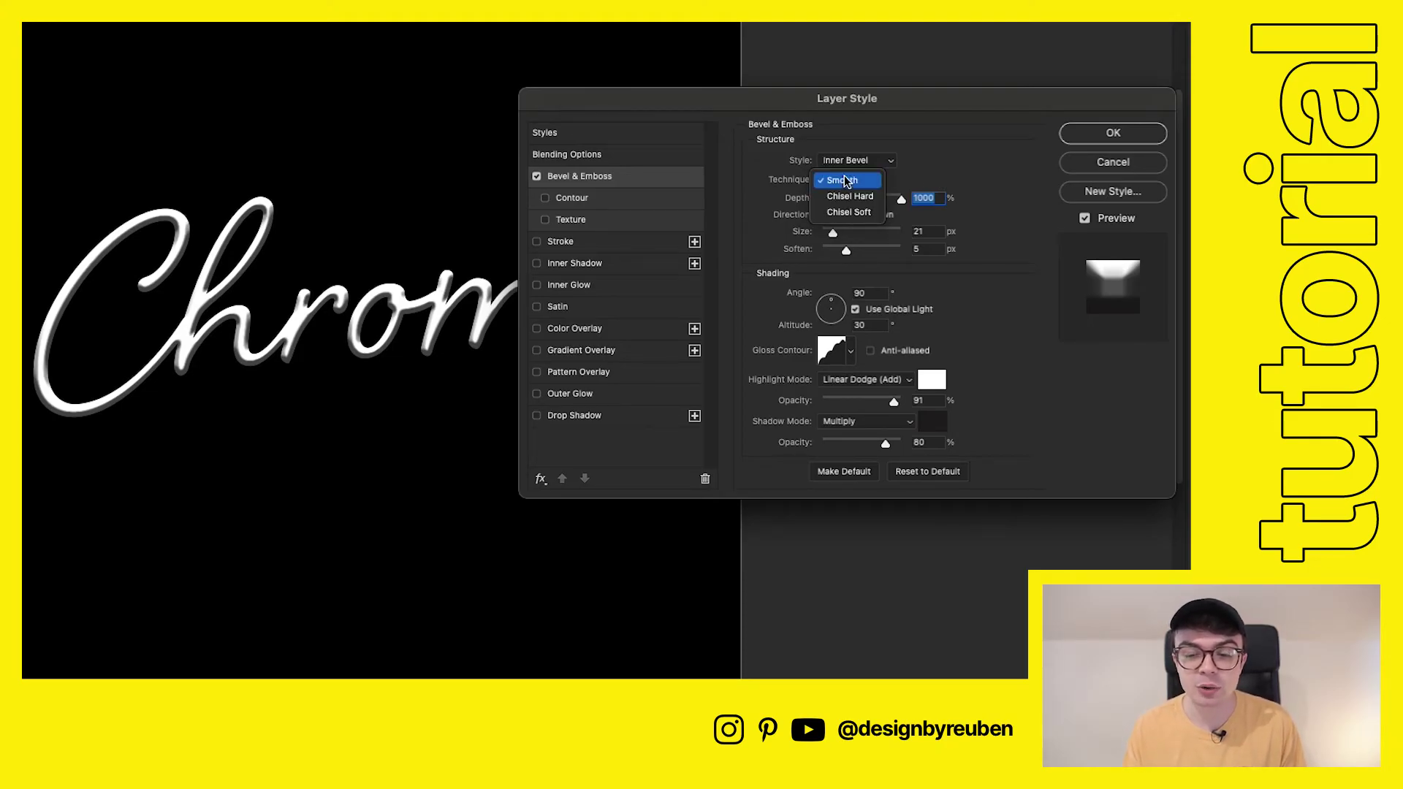
click(963, 152)
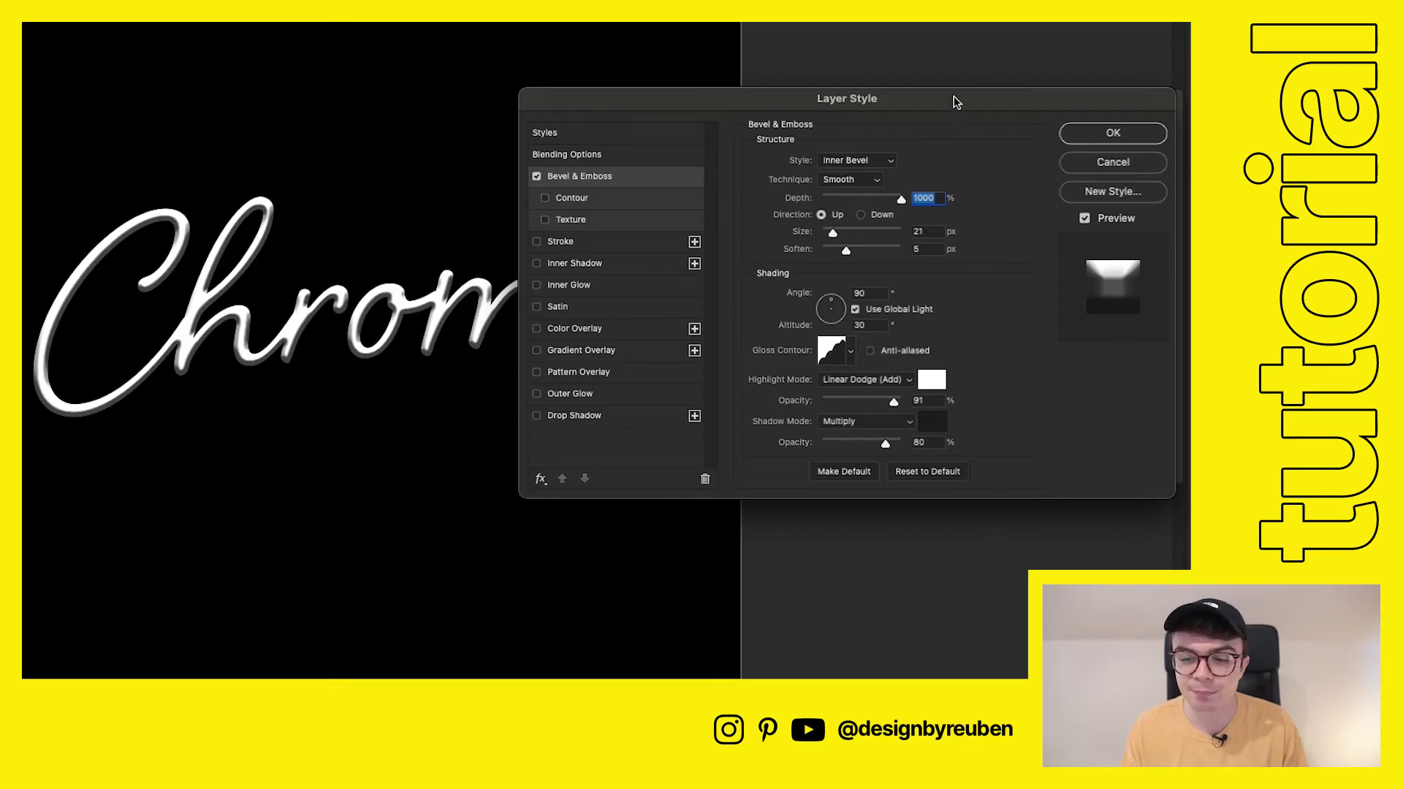
drag(955, 101, 978, 18)
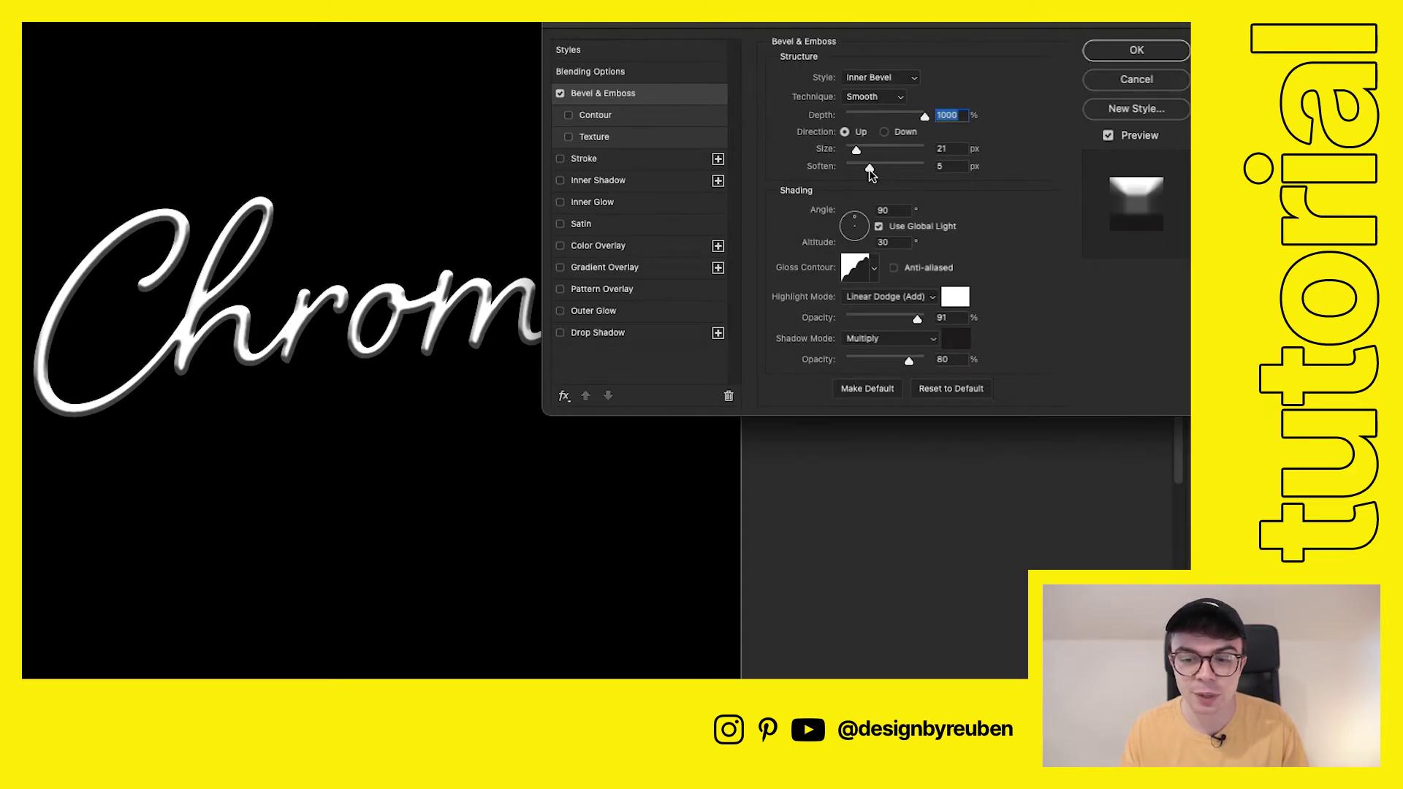
key(Tab)
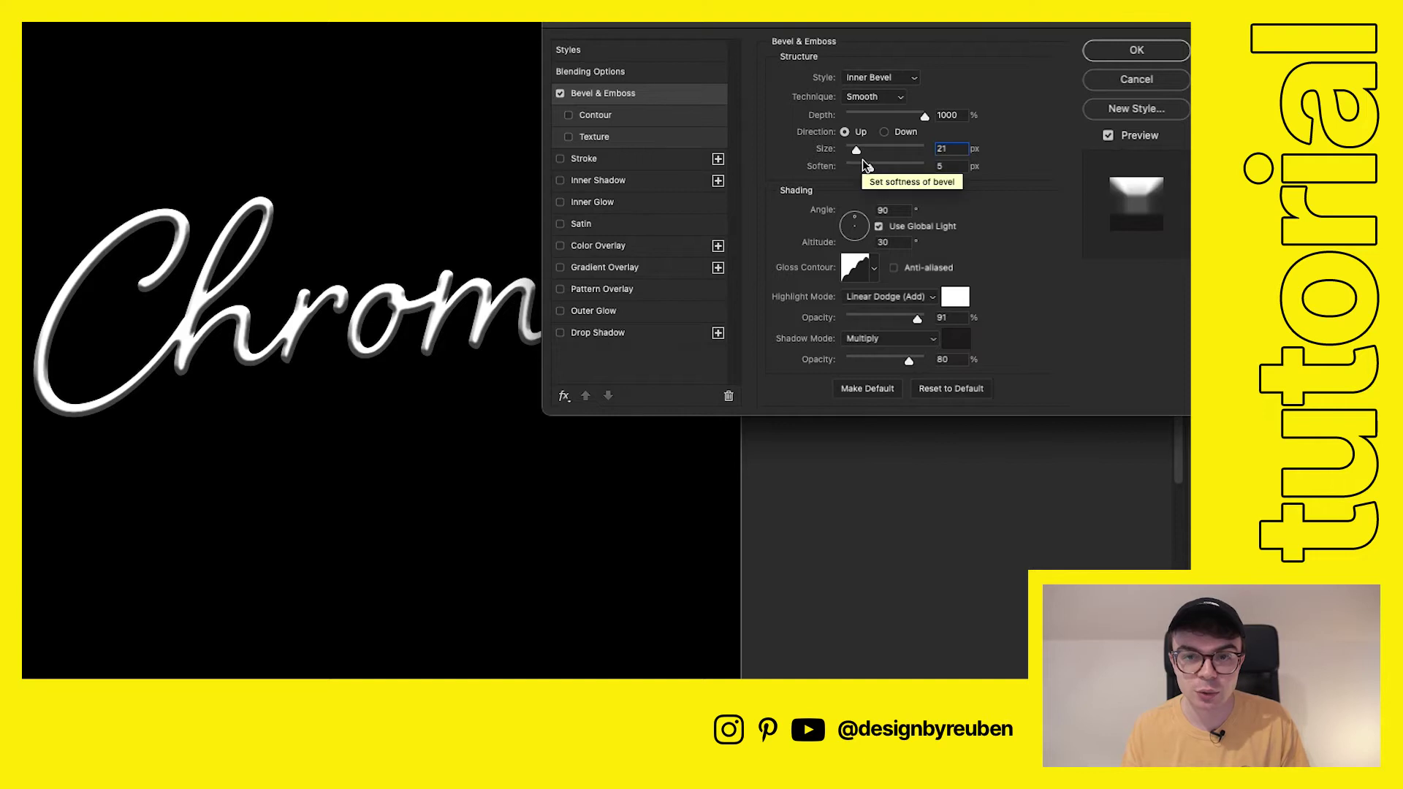
mouse_move(857, 151)
mouse_down()
mouse_move(906, 151)
mouse_move(856, 151)
mouse_up()
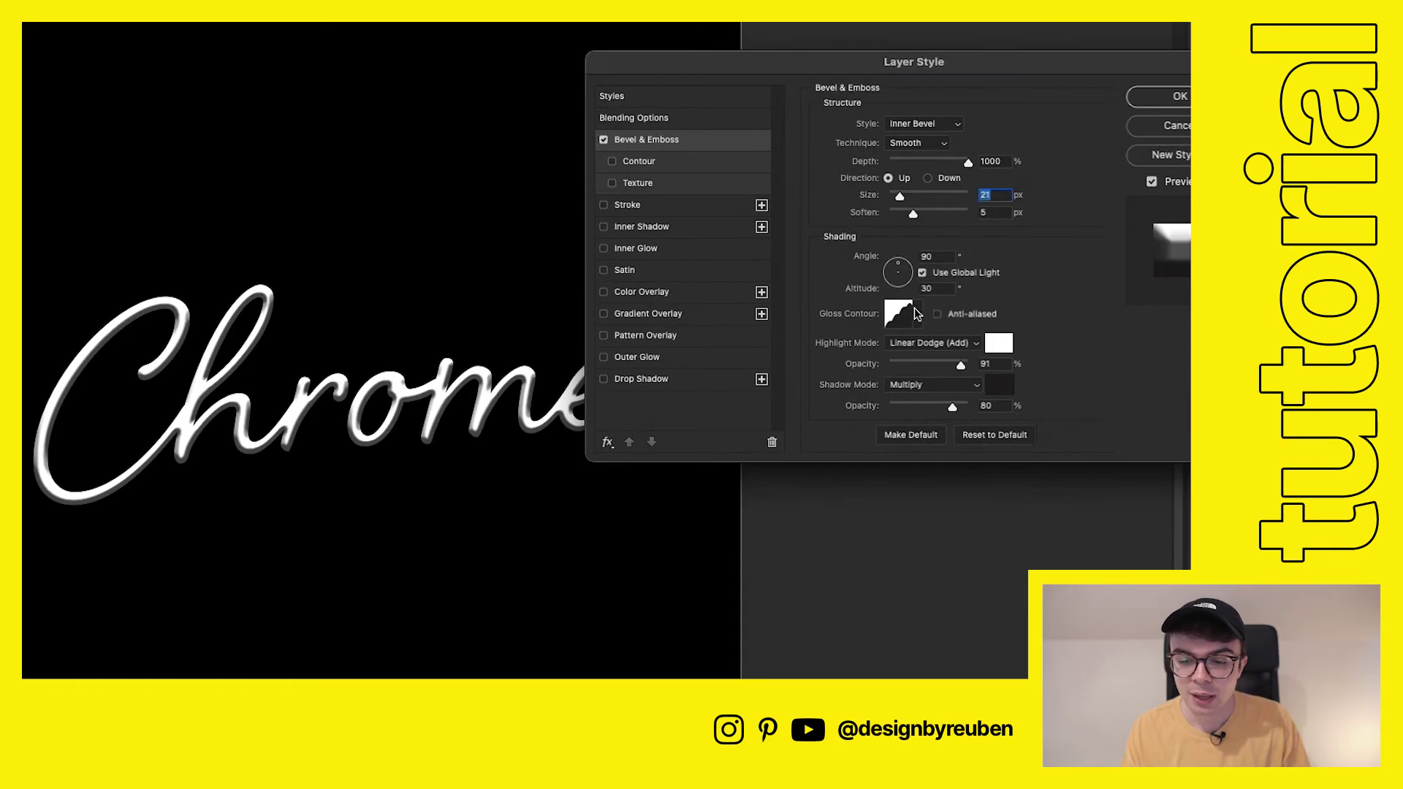
Step: Try several gloss contour presets on the bevel, including cone and U shapes
click(915, 311)
click(843, 352)
click(813, 354)
click(815, 377)
click(842, 378)
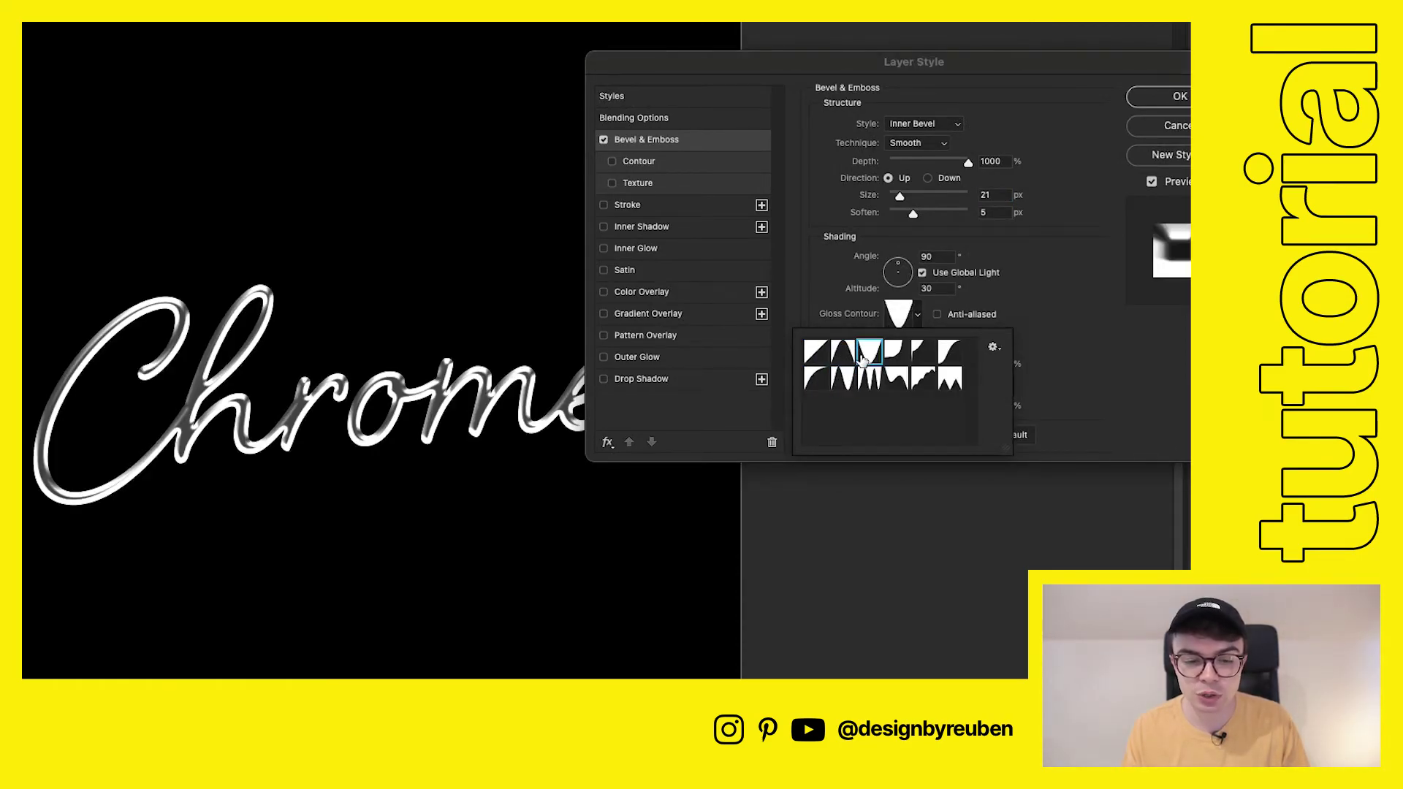
click(844, 354)
click(868, 356)
click(844, 354)
click(1035, 304)
Step: Settle on the peaked gloss contour and set highlight and shadow opacity to 100%
click(918, 322)
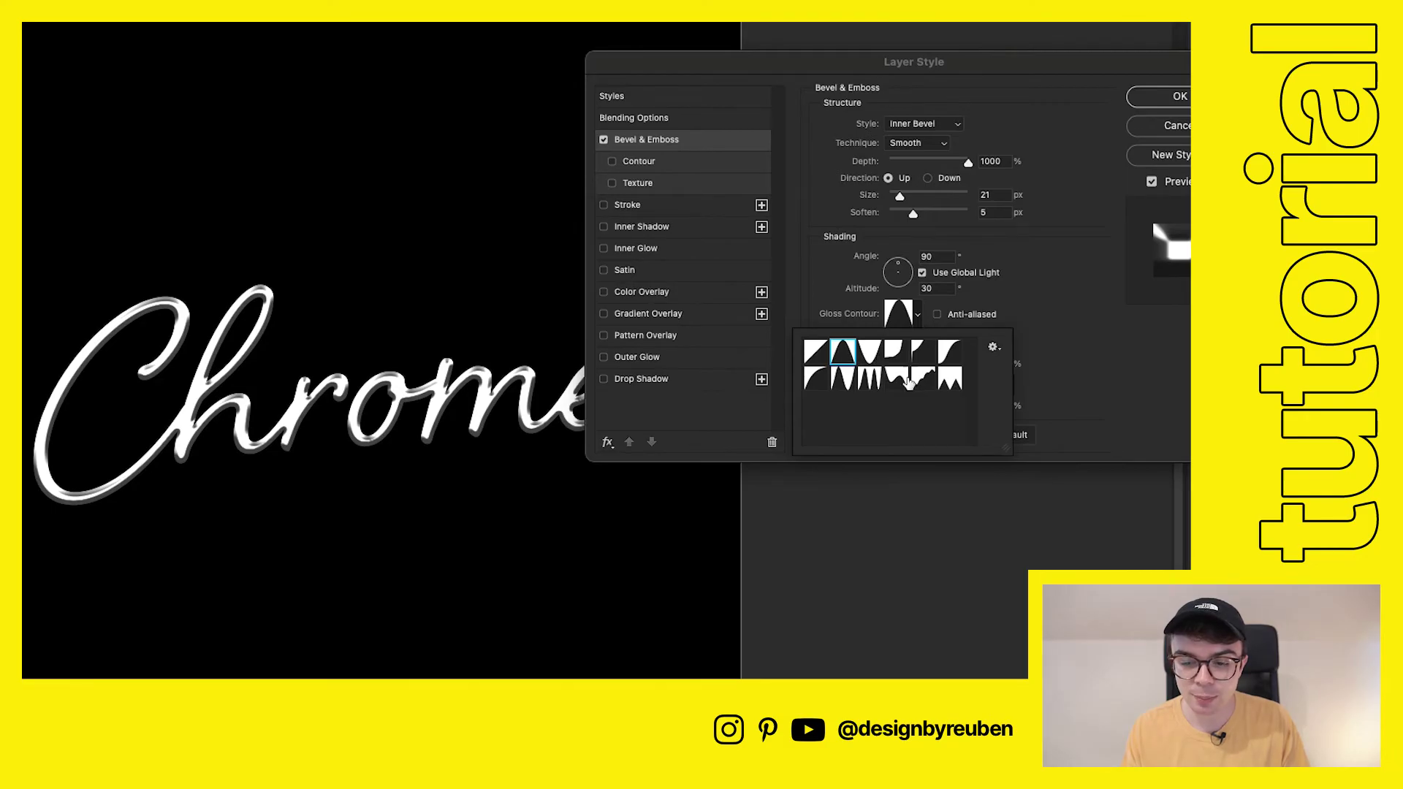
click(924, 379)
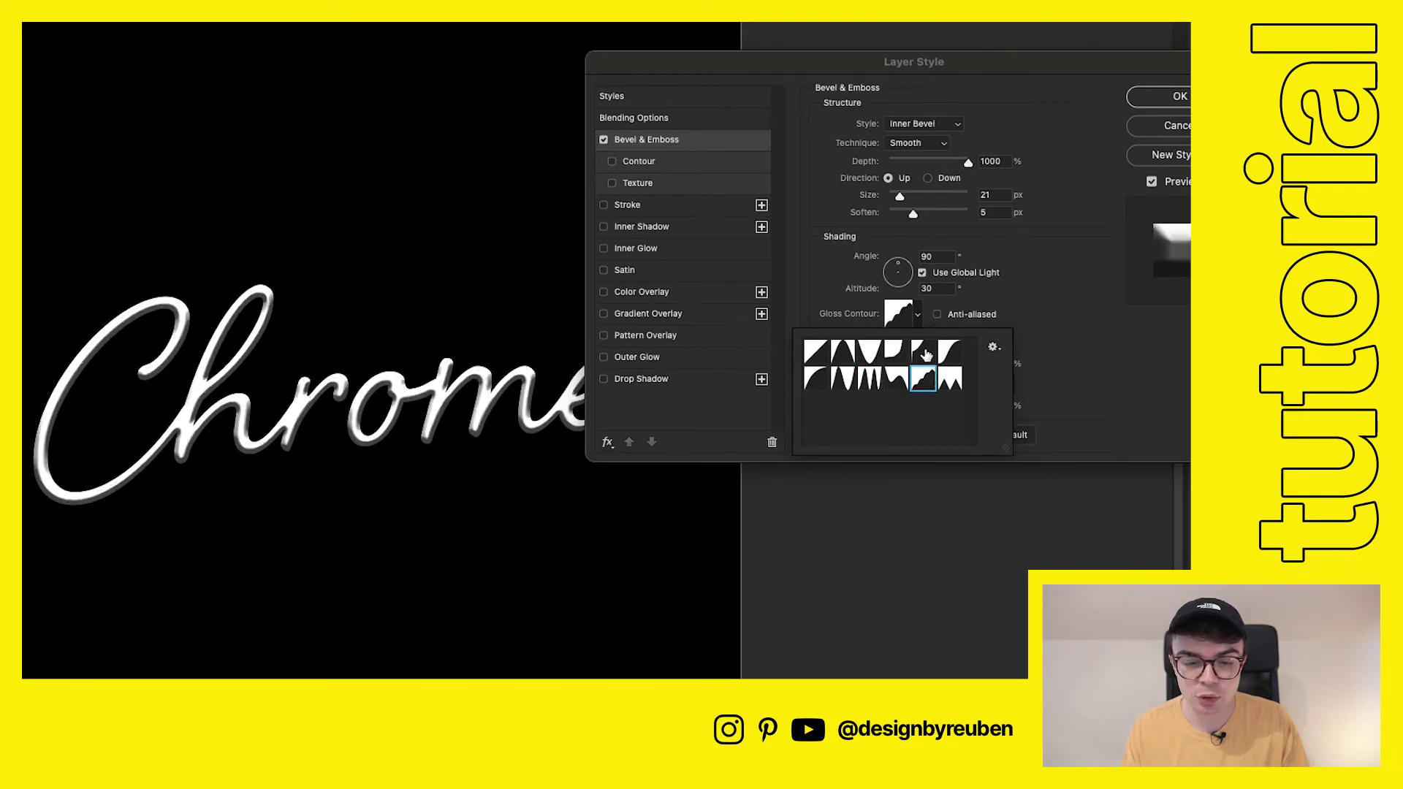
click(871, 351)
click(917, 351)
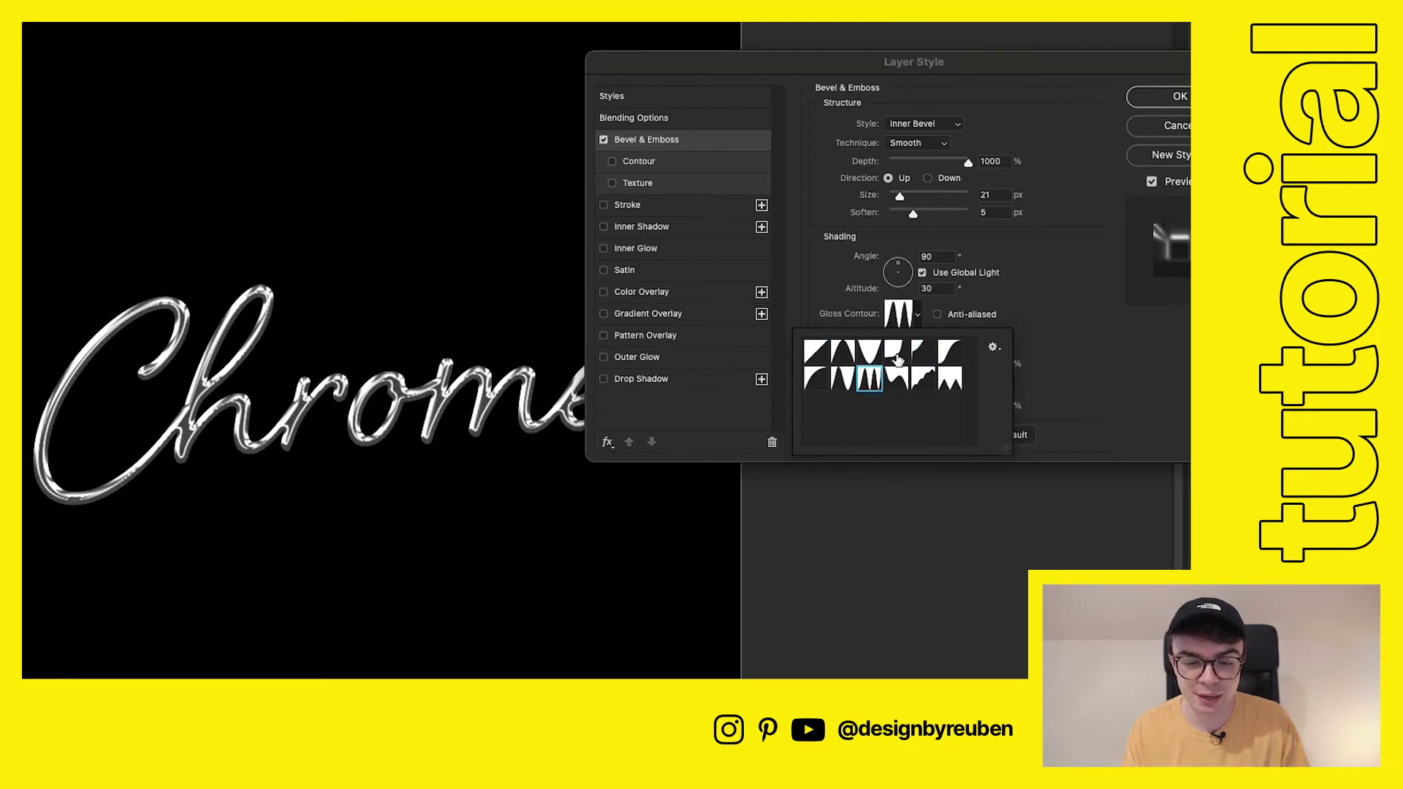
click(843, 351)
click(1041, 320)
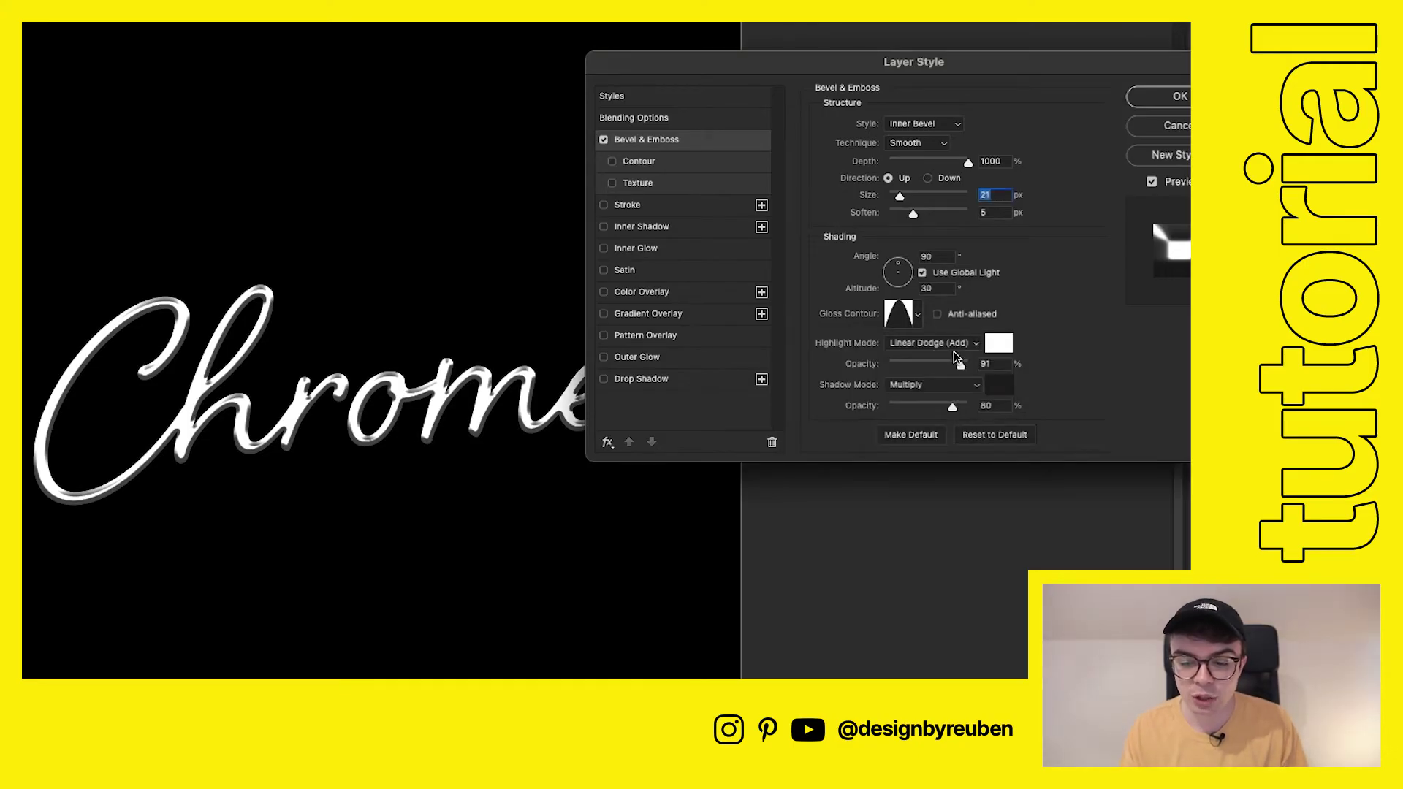
mouse_move(960, 364)
mouse_down()
mouse_move(933, 368)
mouse_move(962, 365)
mouse_move(939, 407)
mouse_move(962, 410)
mouse_move(966, 365)
mouse_move(970, 409)
mouse_up()
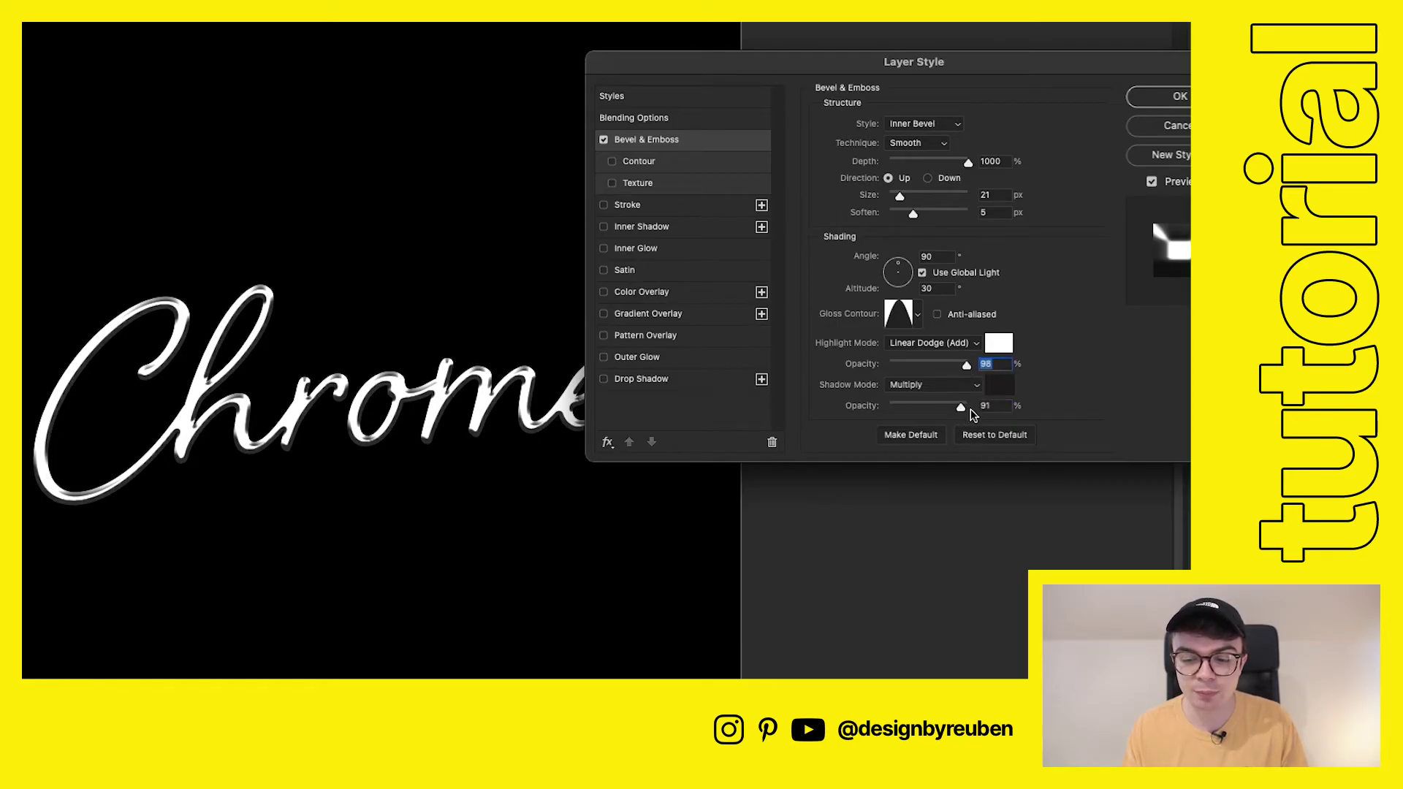
click(987, 364)
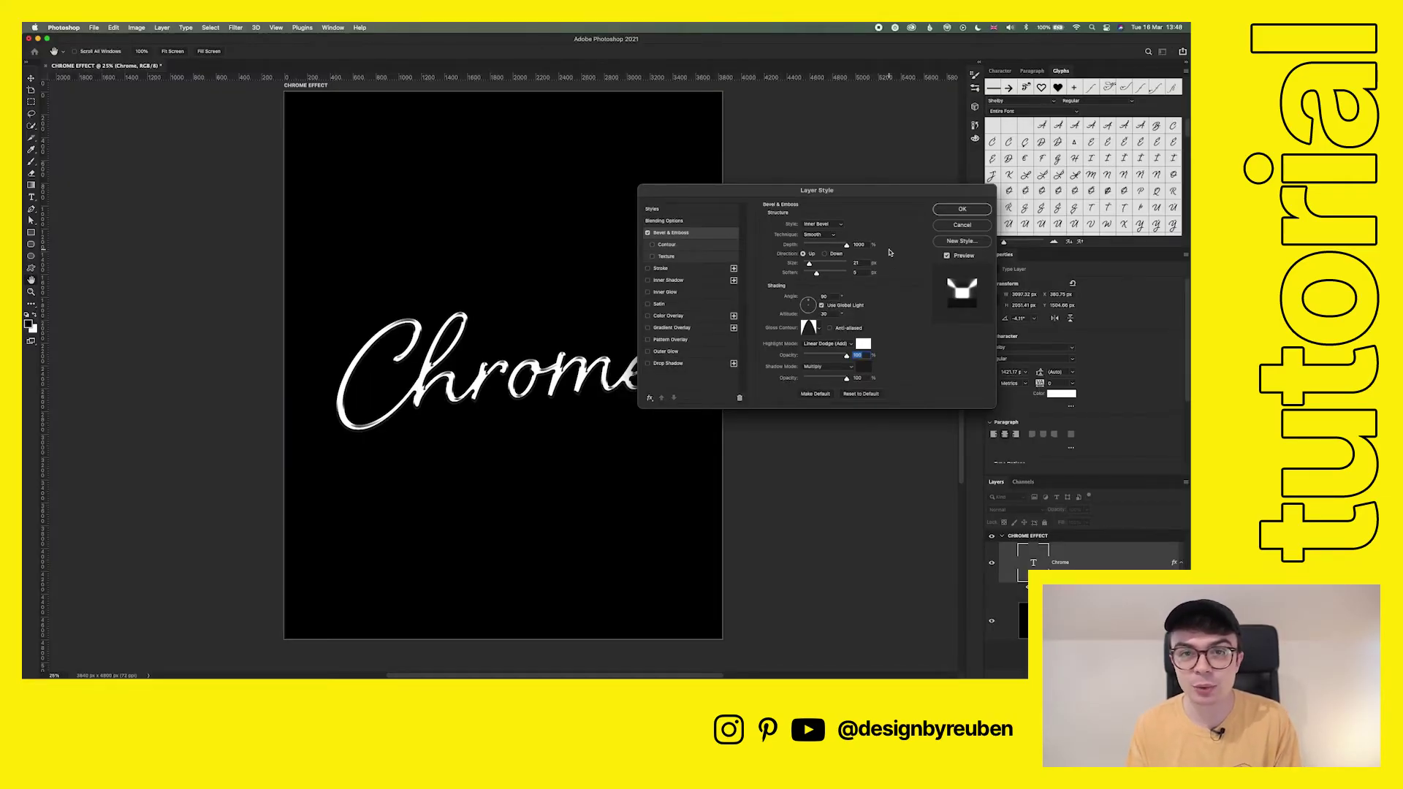
Step: Confirm the bevel style and convert the Chrome text layer to a smart object
click(961, 209)
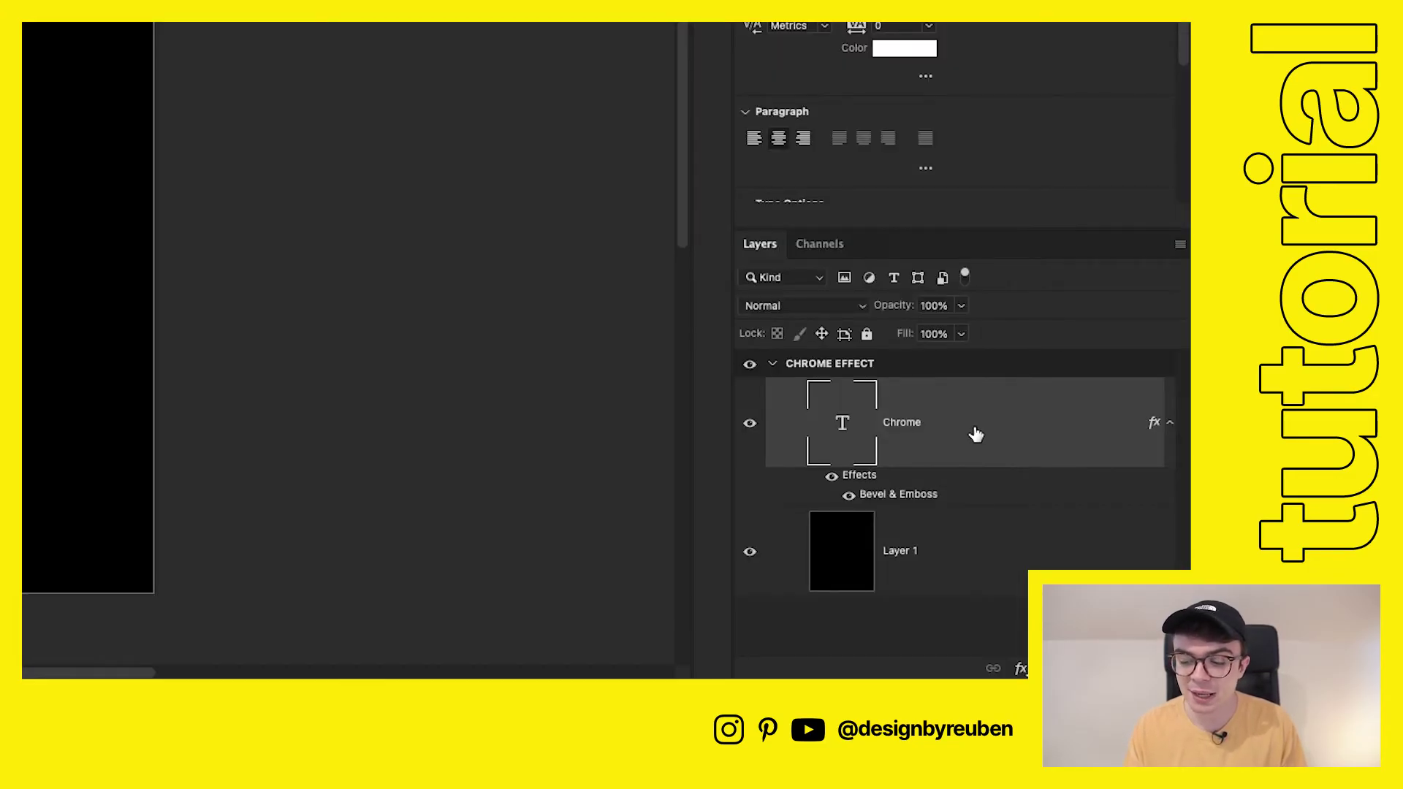
right_click(1094, 566)
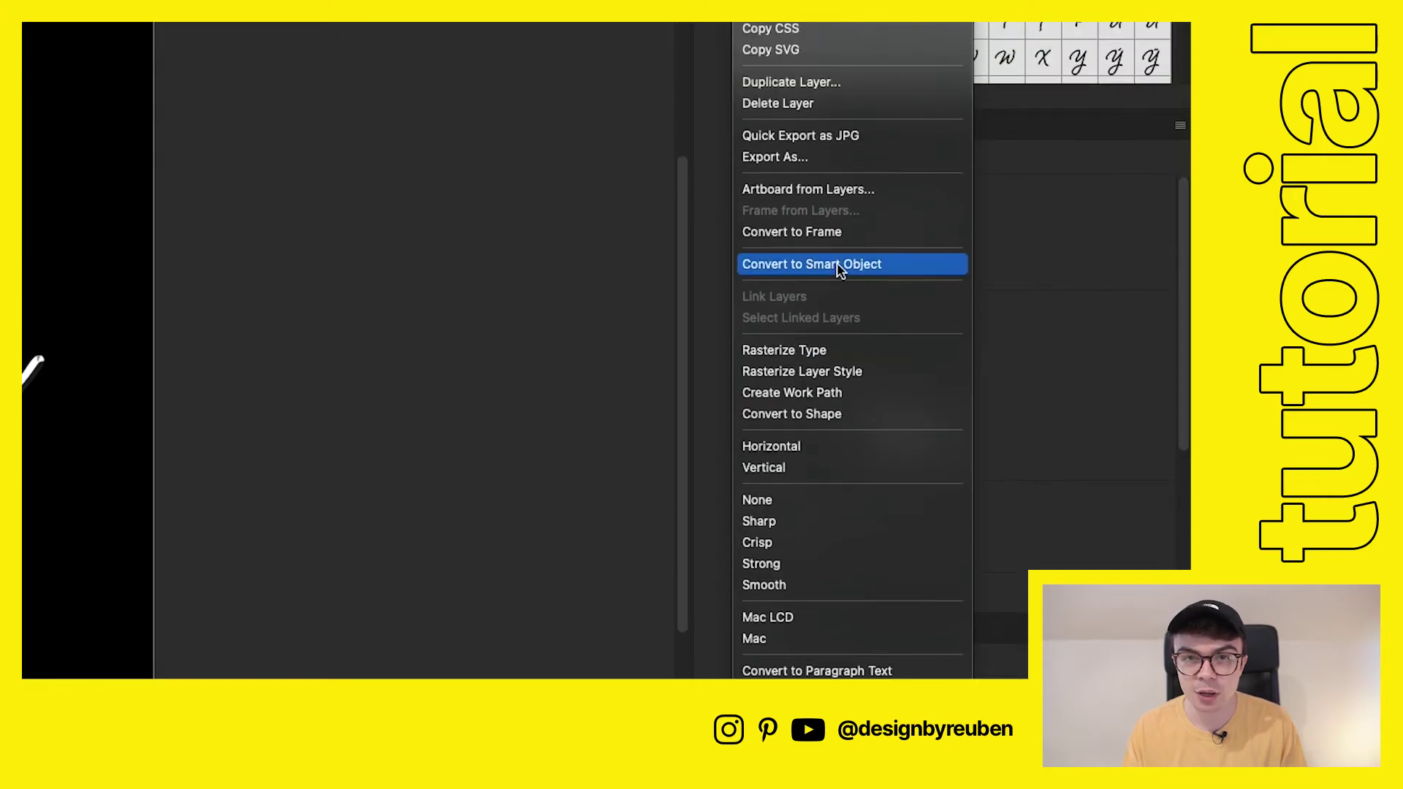
click(836, 264)
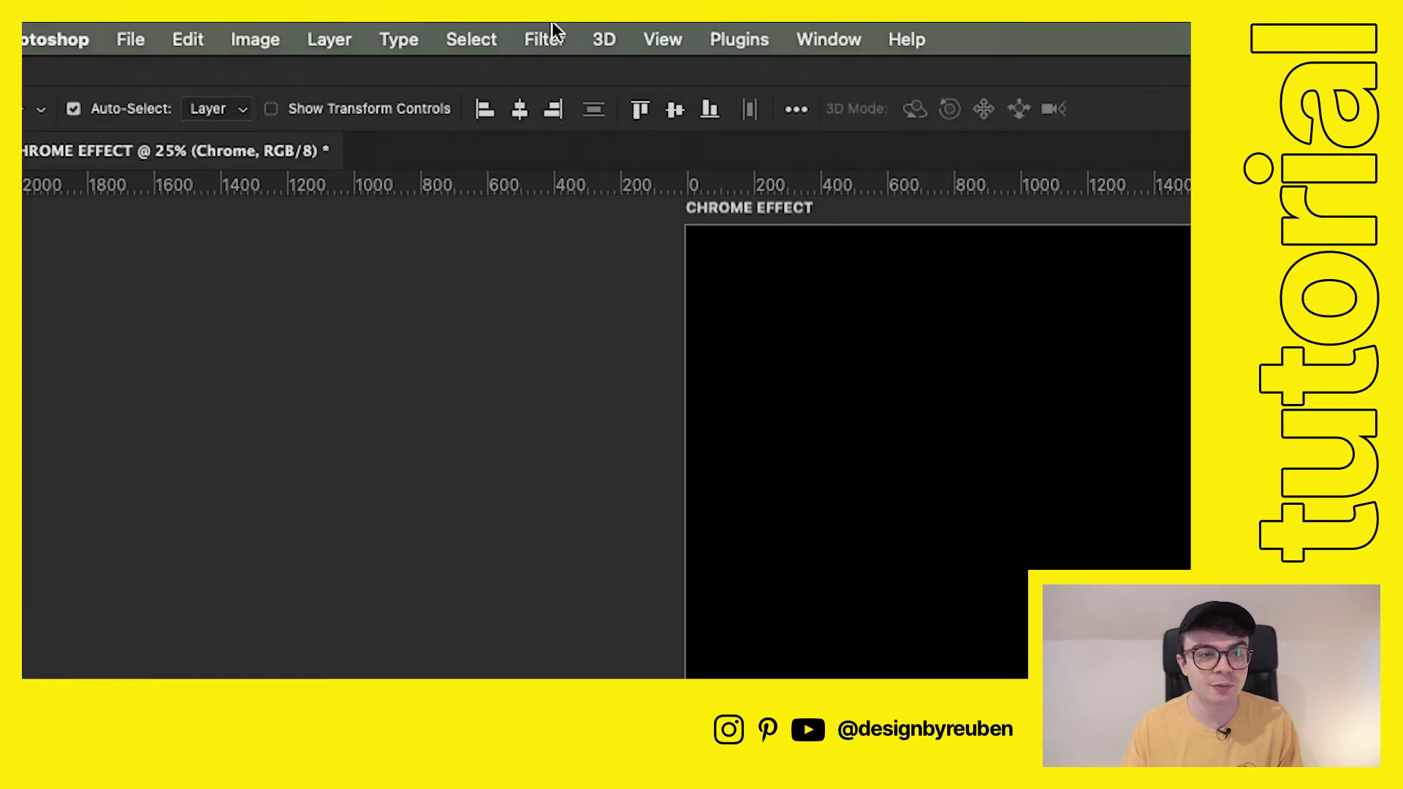
Step: Preview Sketch > Chrome in the Filter Gallery, zoomed out to show the whole word
click(235, 27)
click(597, 188)
click(652, 116)
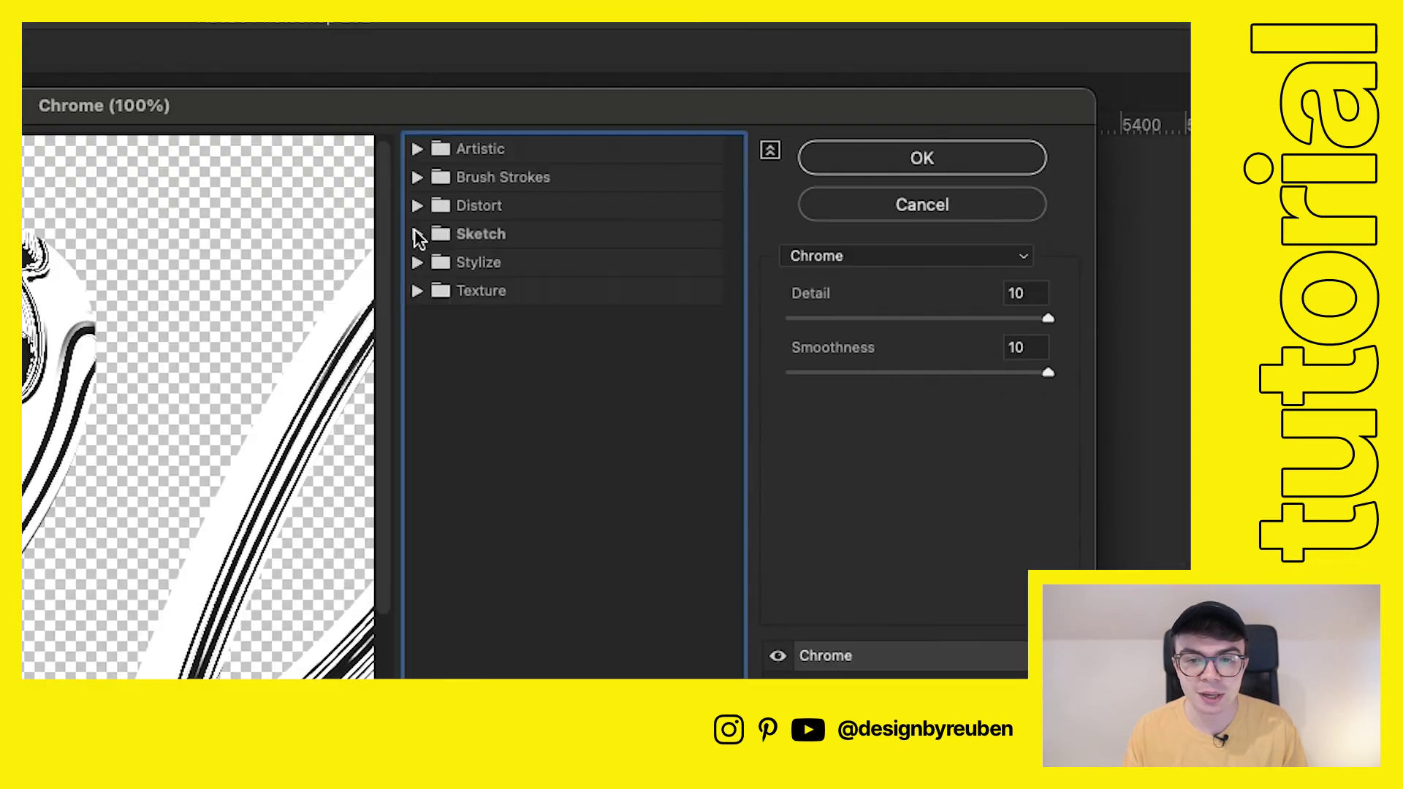
click(656, 116)
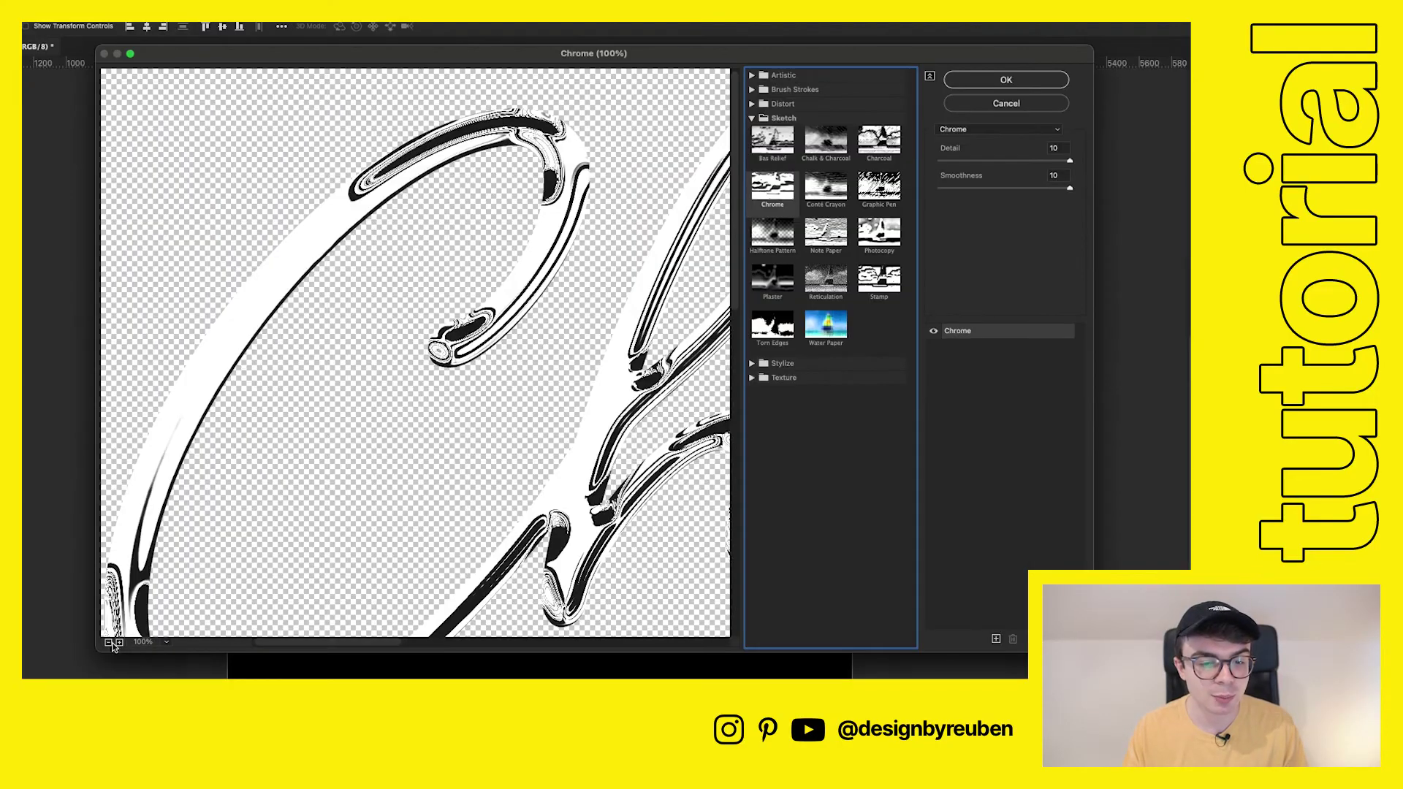
click(109, 642)
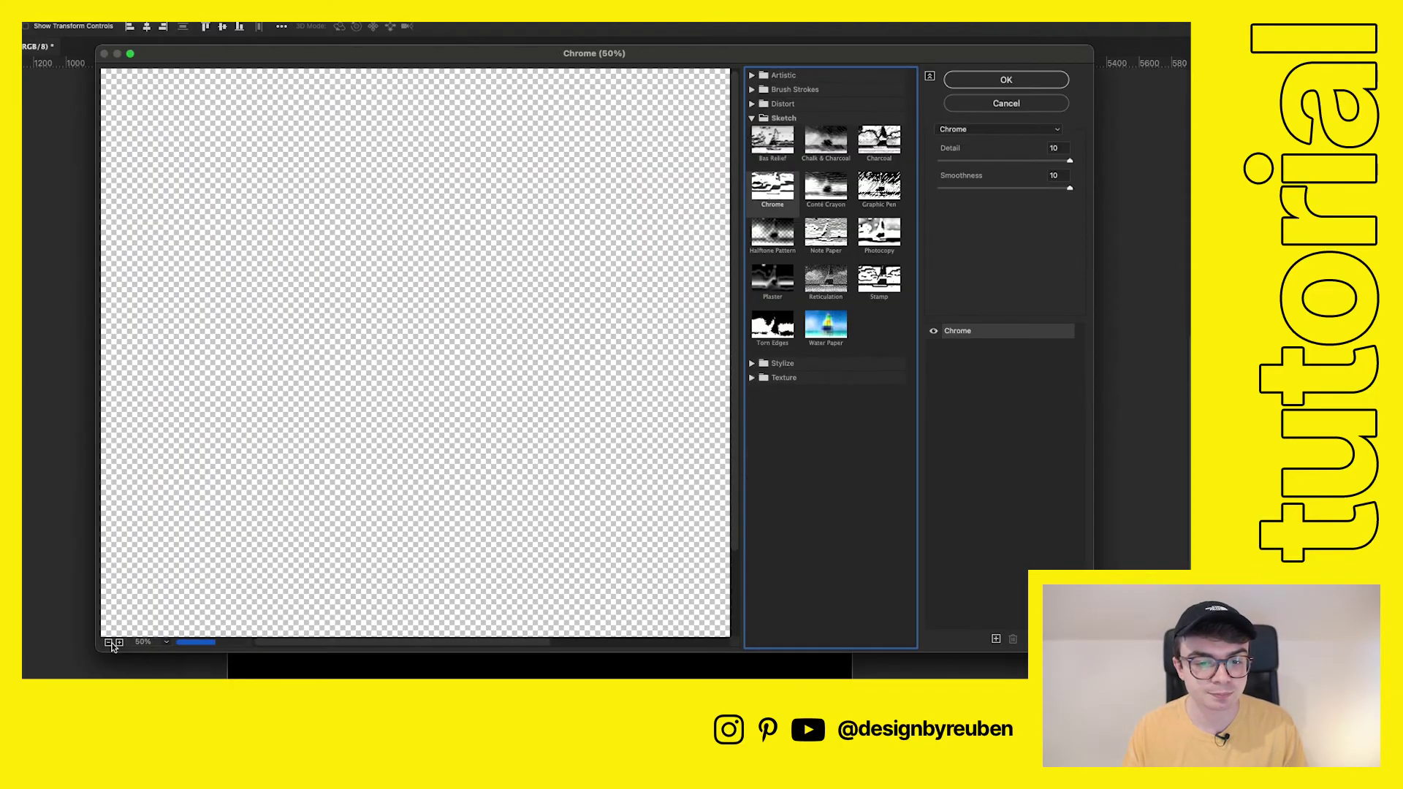
click(109, 642)
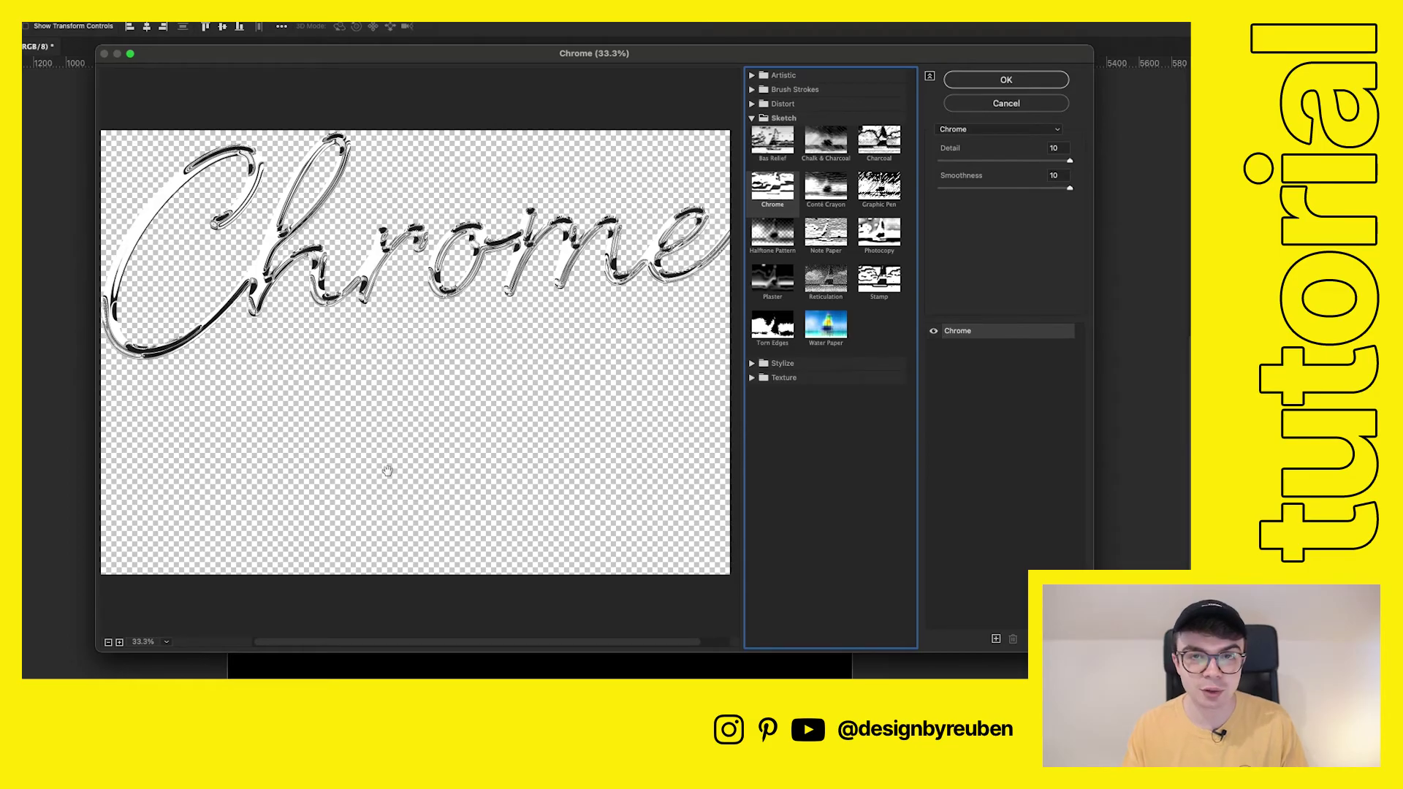
Step: Set the Chrome filter's Detail to 2 and Smoothness to 5
mouse_move(988, 160)
mouse_down()
mouse_move(935, 162)
mouse_move(977, 162)
mouse_up()
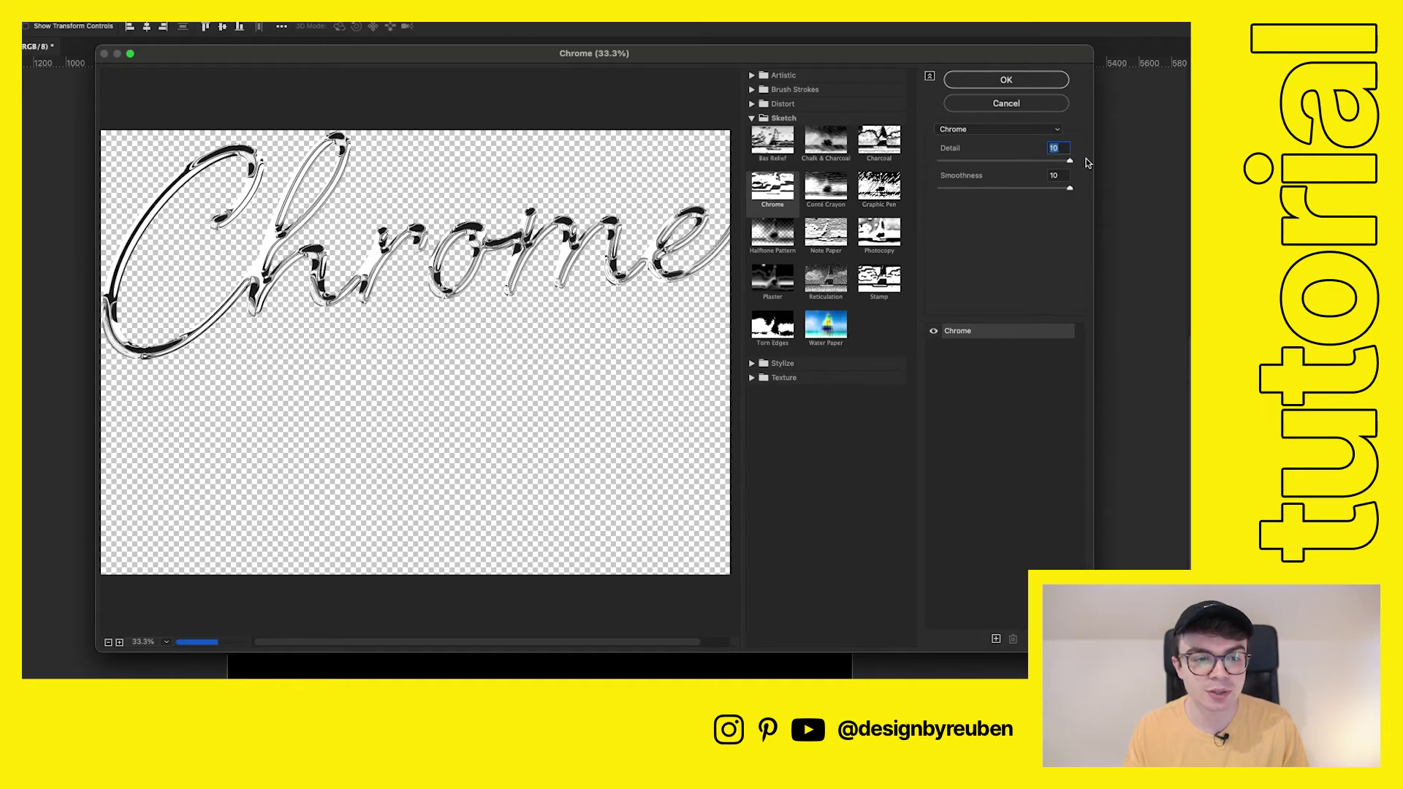
drag(977, 161, 955, 164)
click(971, 187)
click(993, 188)
drag(992, 190, 997, 189)
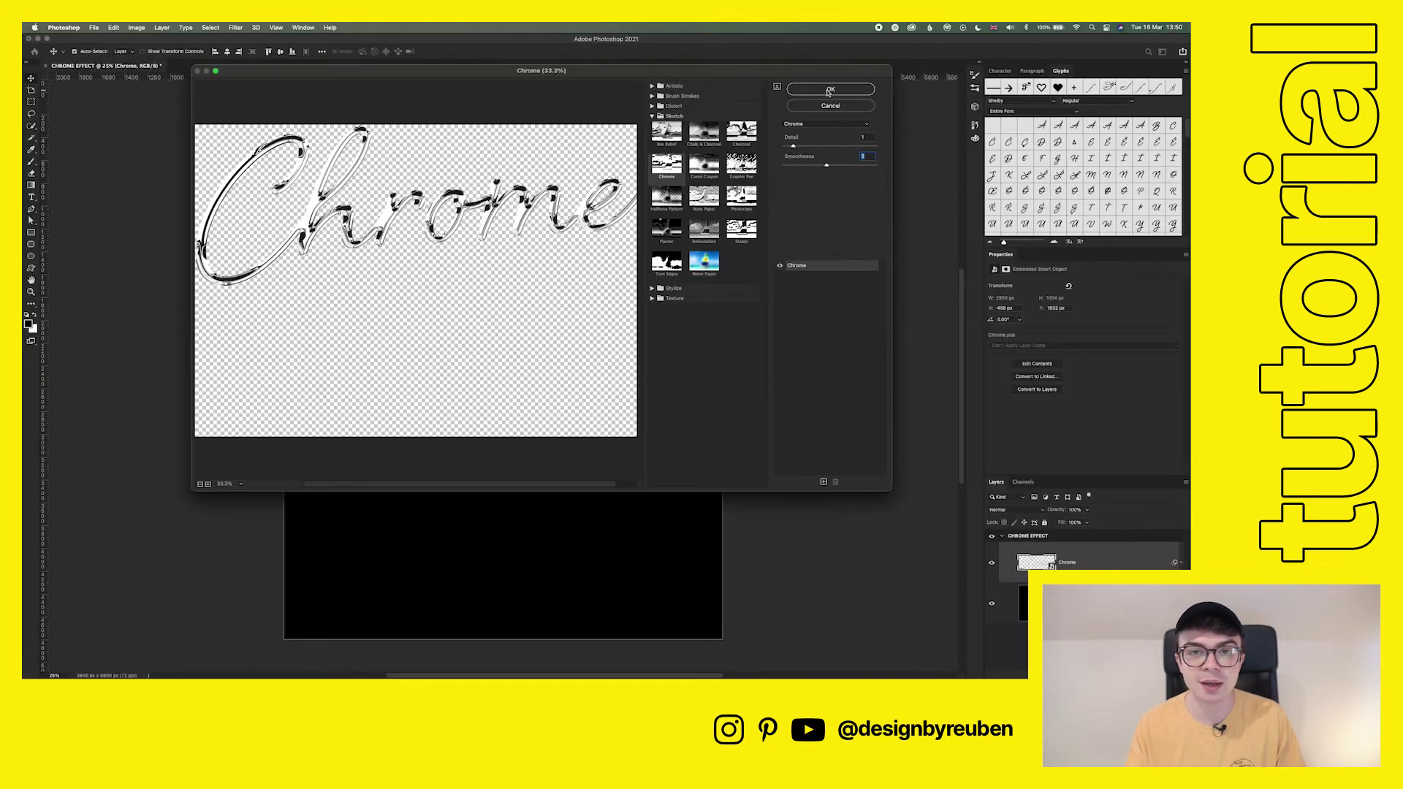
Step: Apply the Chrome filter and zoom in to inspect the metallic lettering, then back out
click(830, 90)
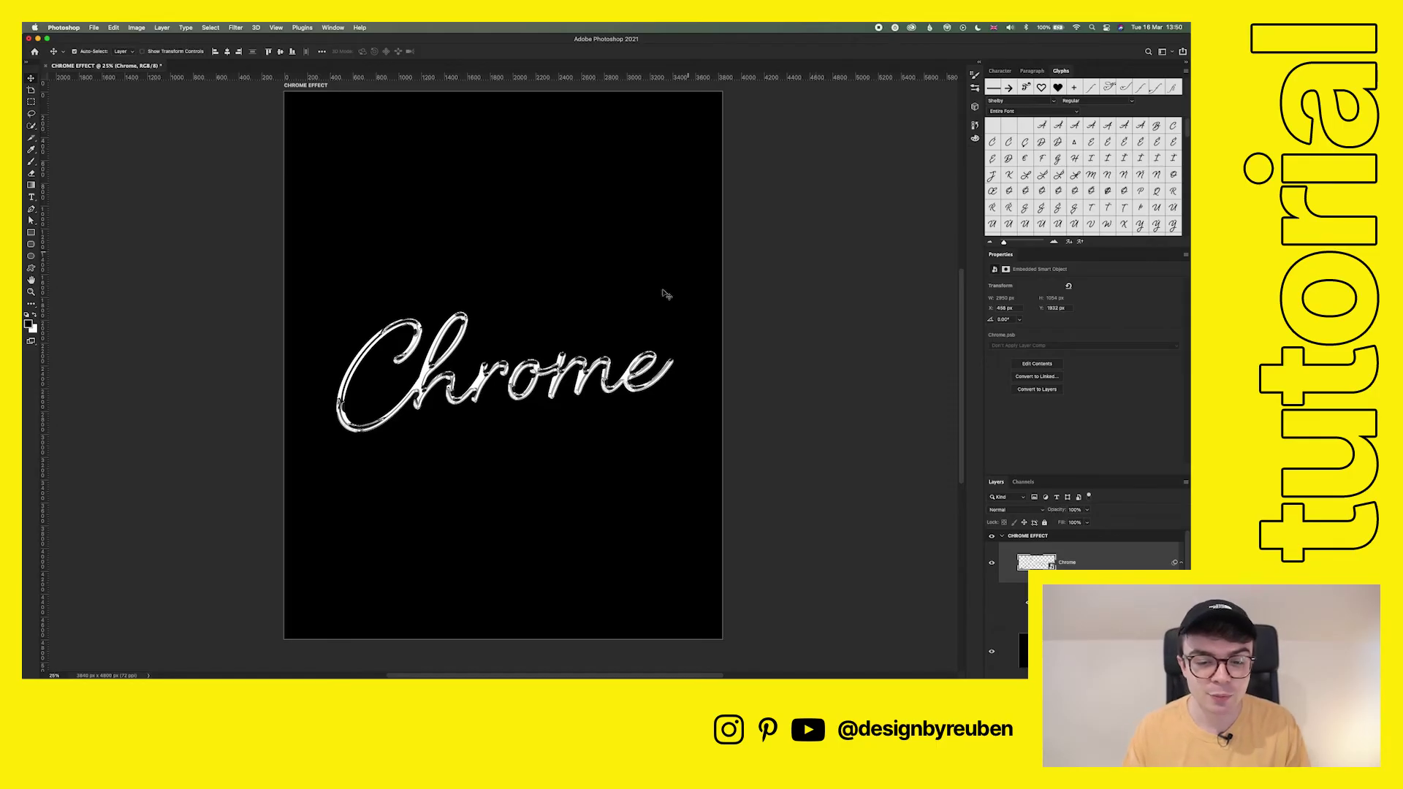
scroll(531, 425, up, 5)
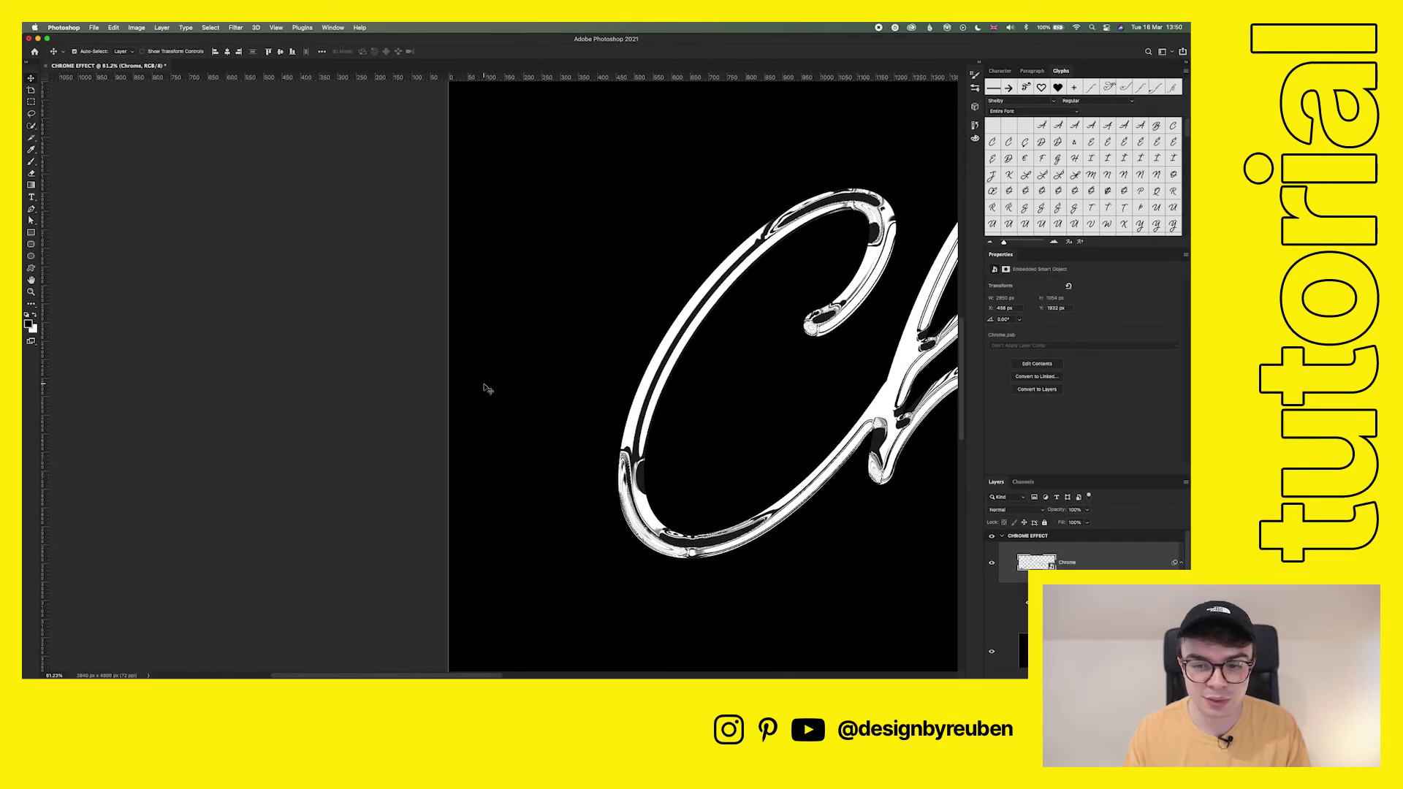
scroll(485, 389, right, 4)
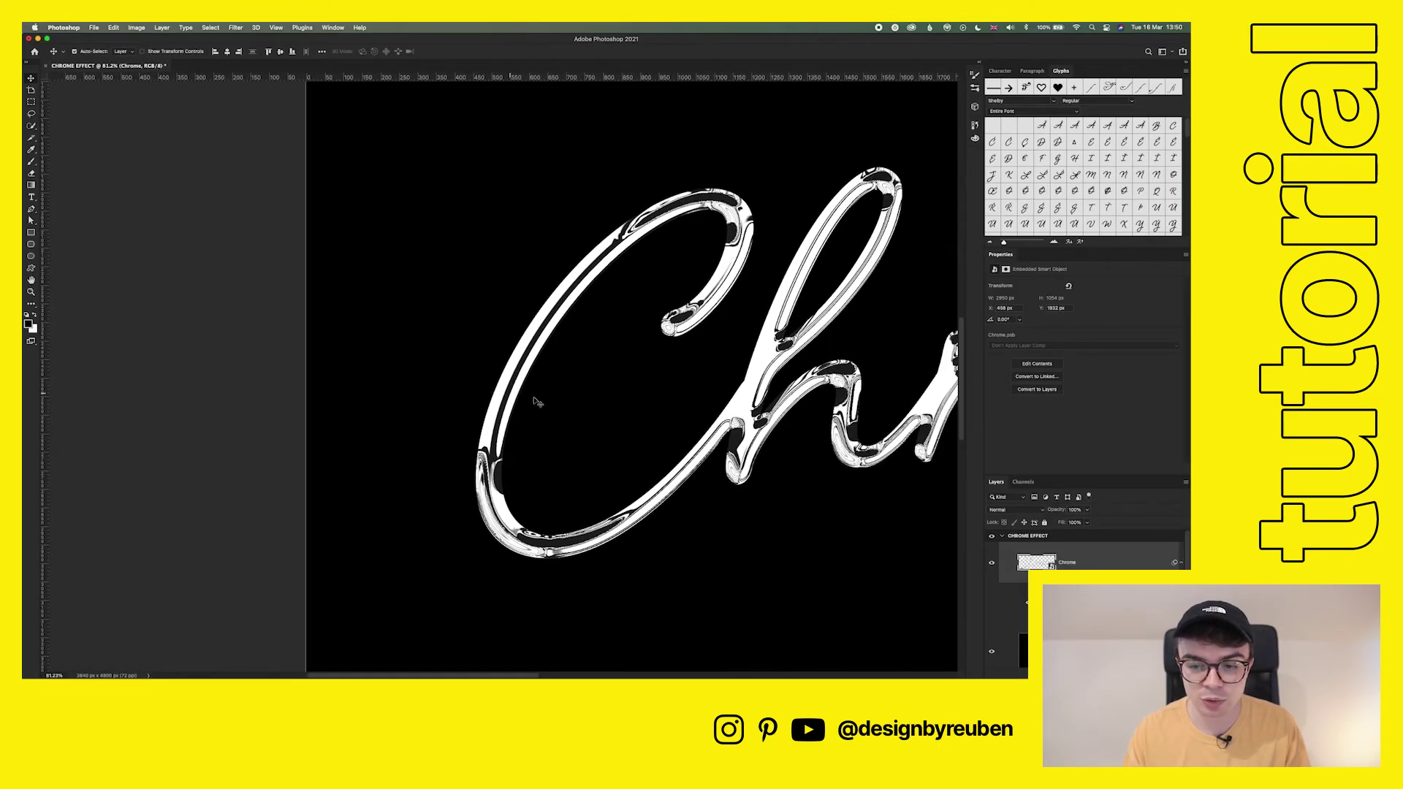
scroll(617, 402, down, 4)
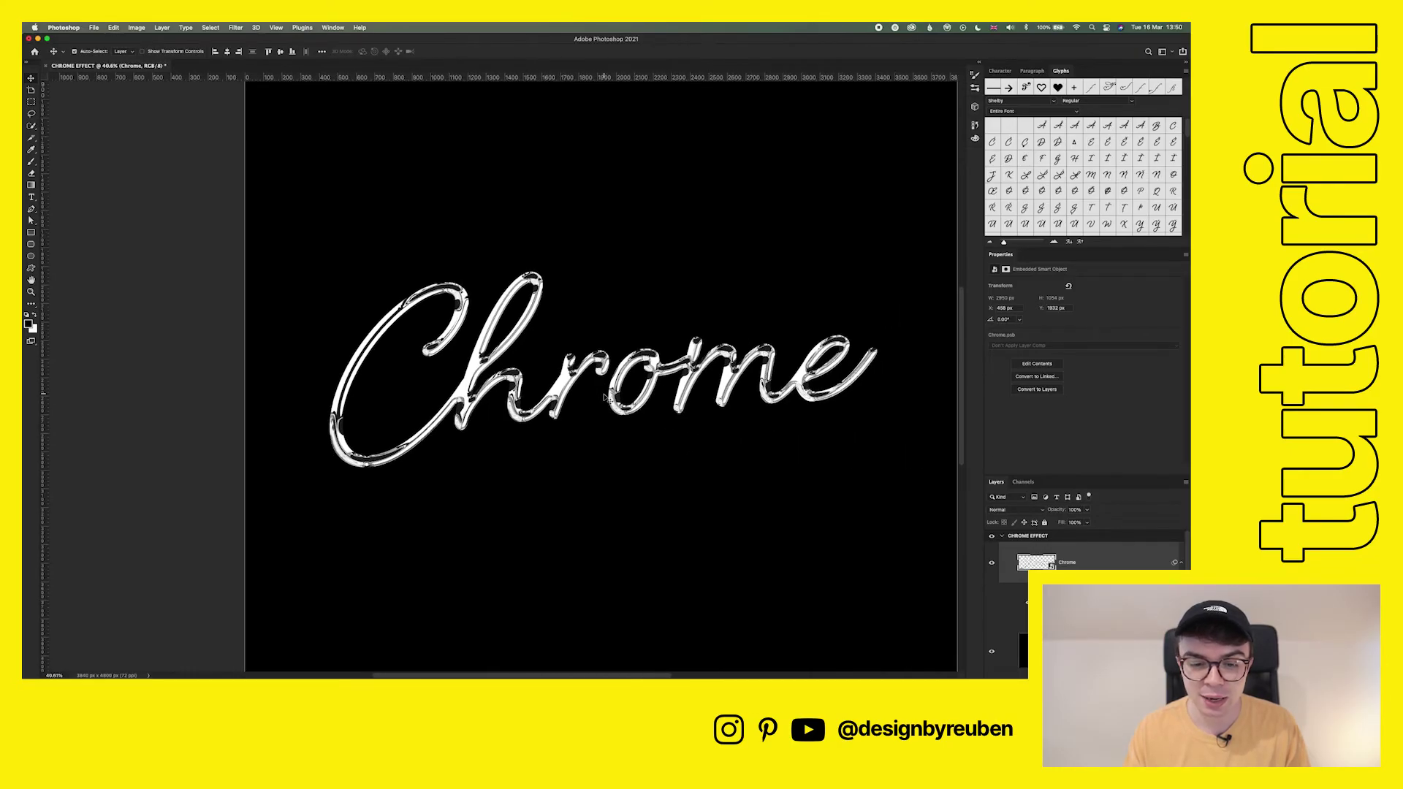
scroll(563, 377, down, 5)
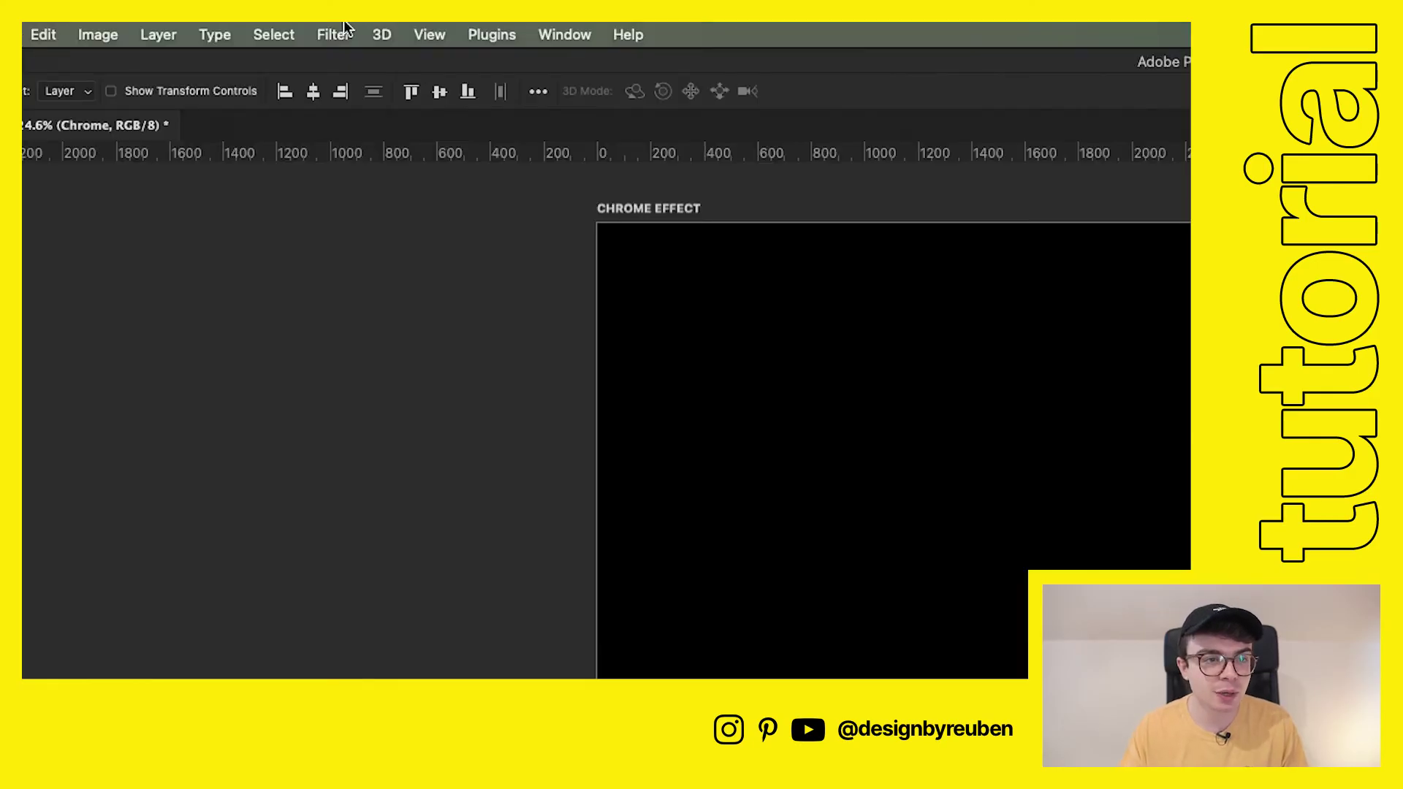
Step: Apply a 0.4 px Gaussian Blur to the Chrome text
click(236, 27)
mouse_move(365, 332)
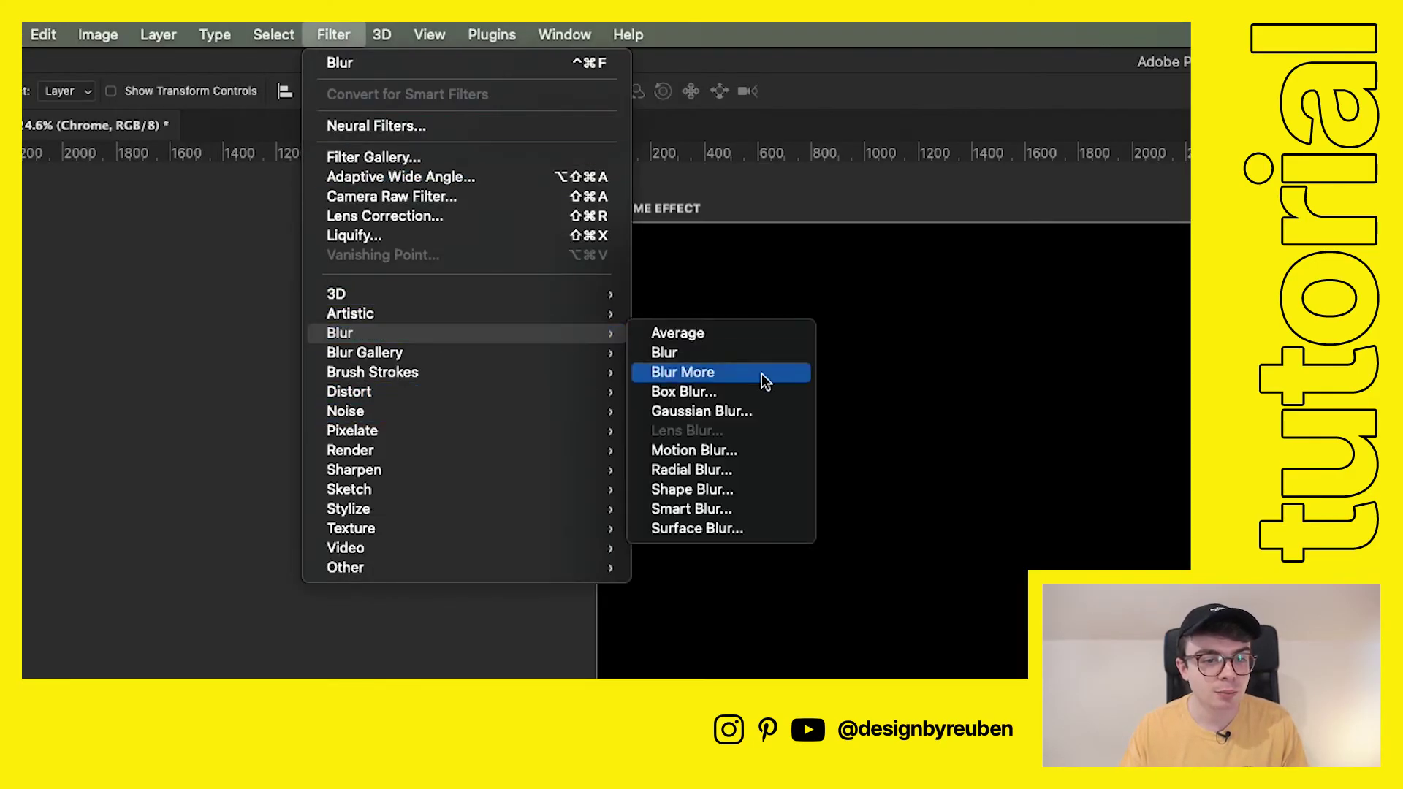
click(759, 406)
drag(506, 522, 497, 523)
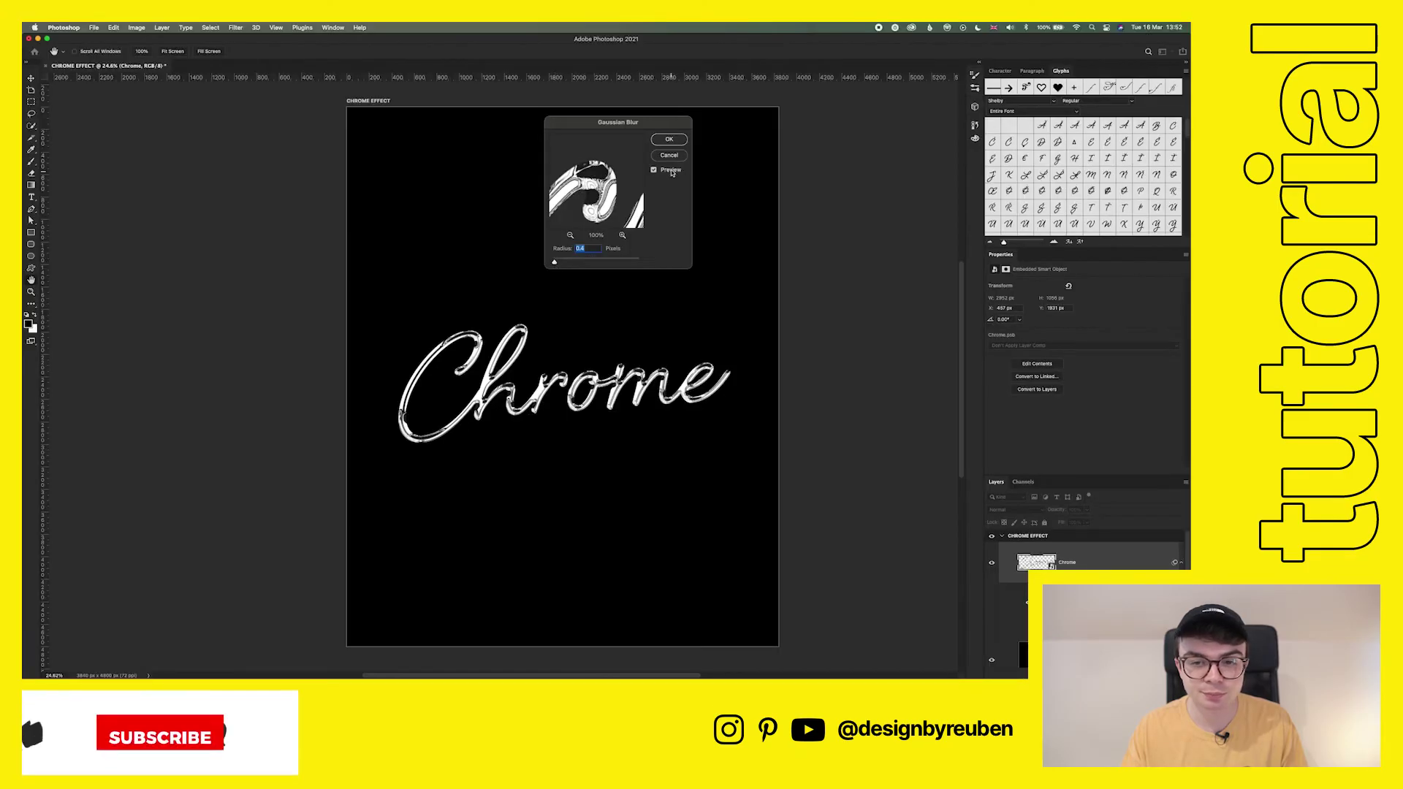
click(766, 235)
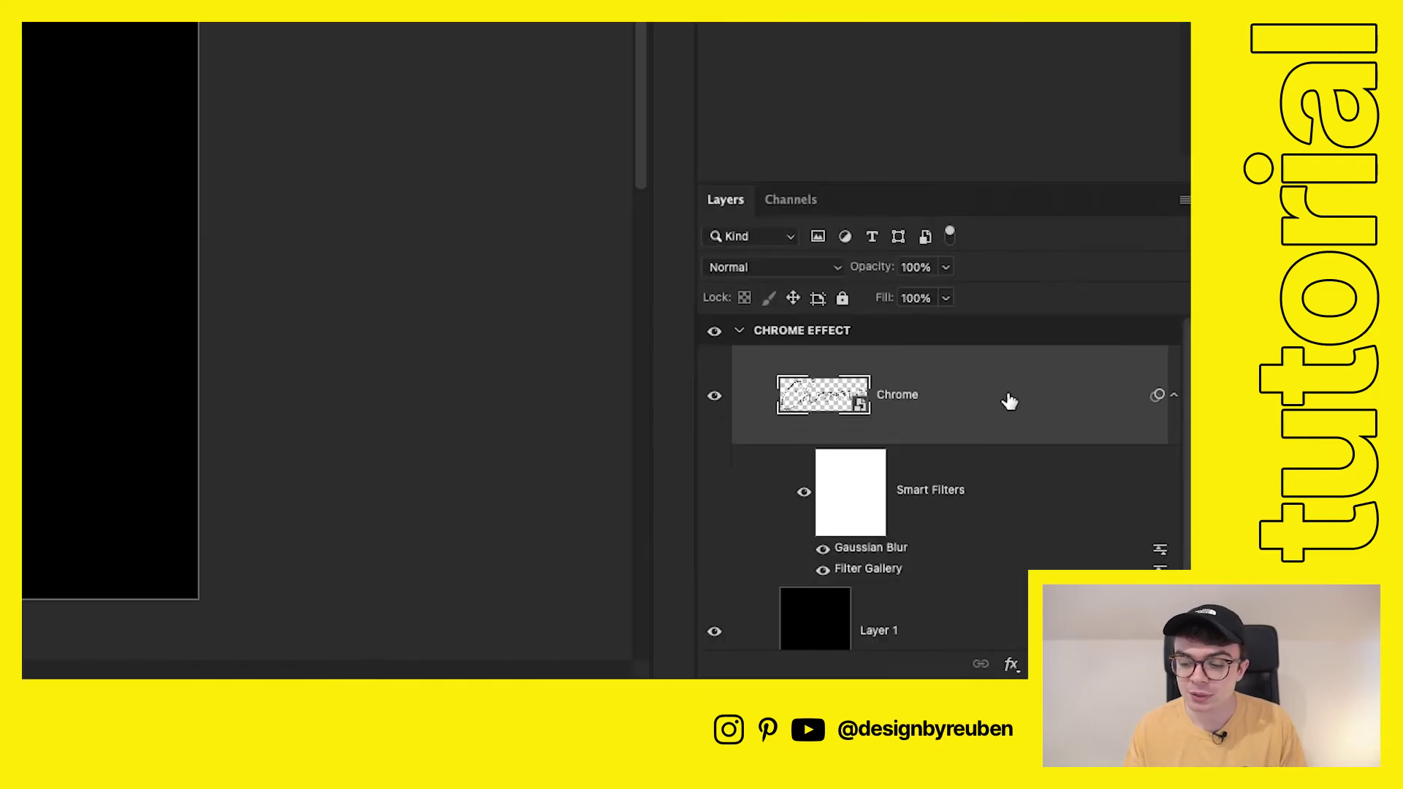
Step: Wrap the blurred Chrome layer in a new smart object
right_click(1115, 564)
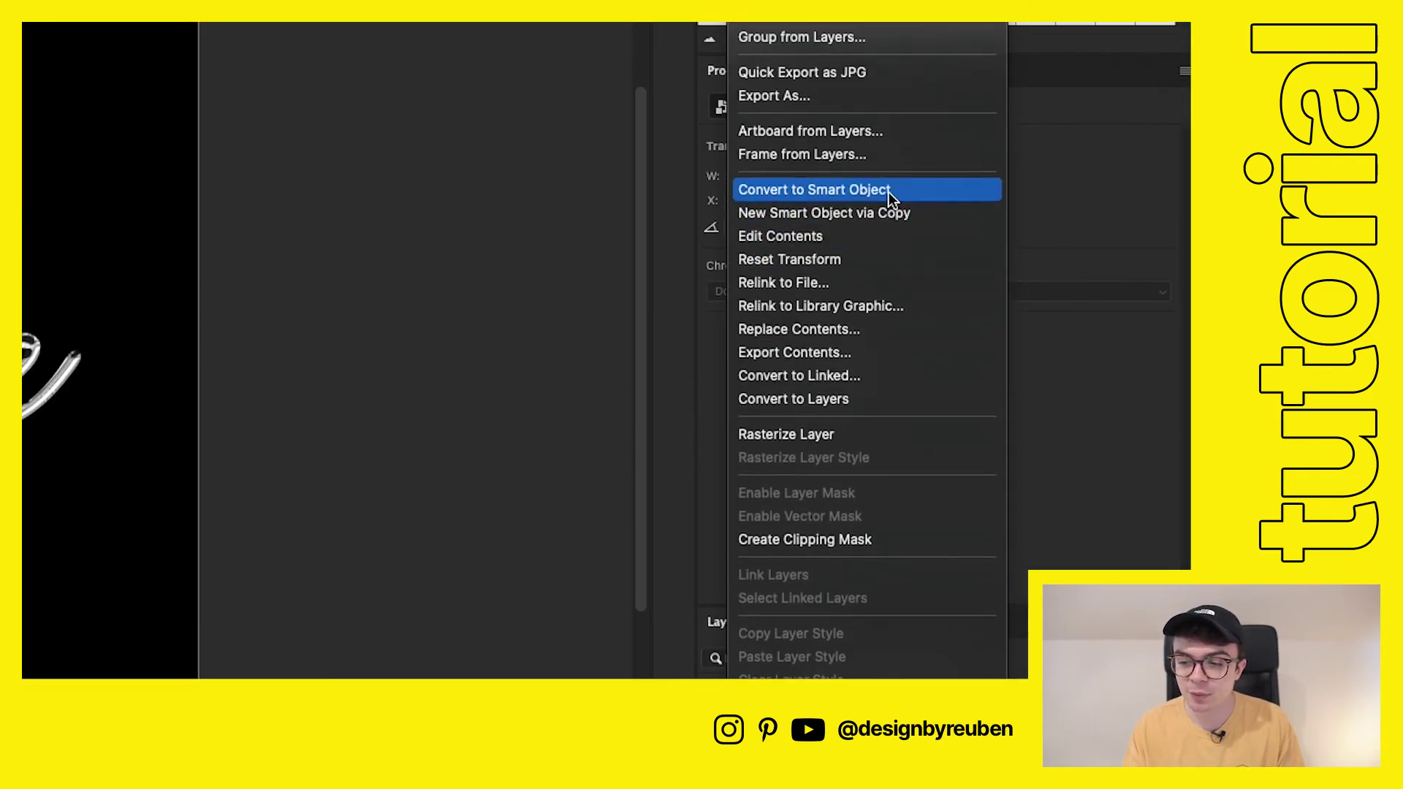
click(888, 191)
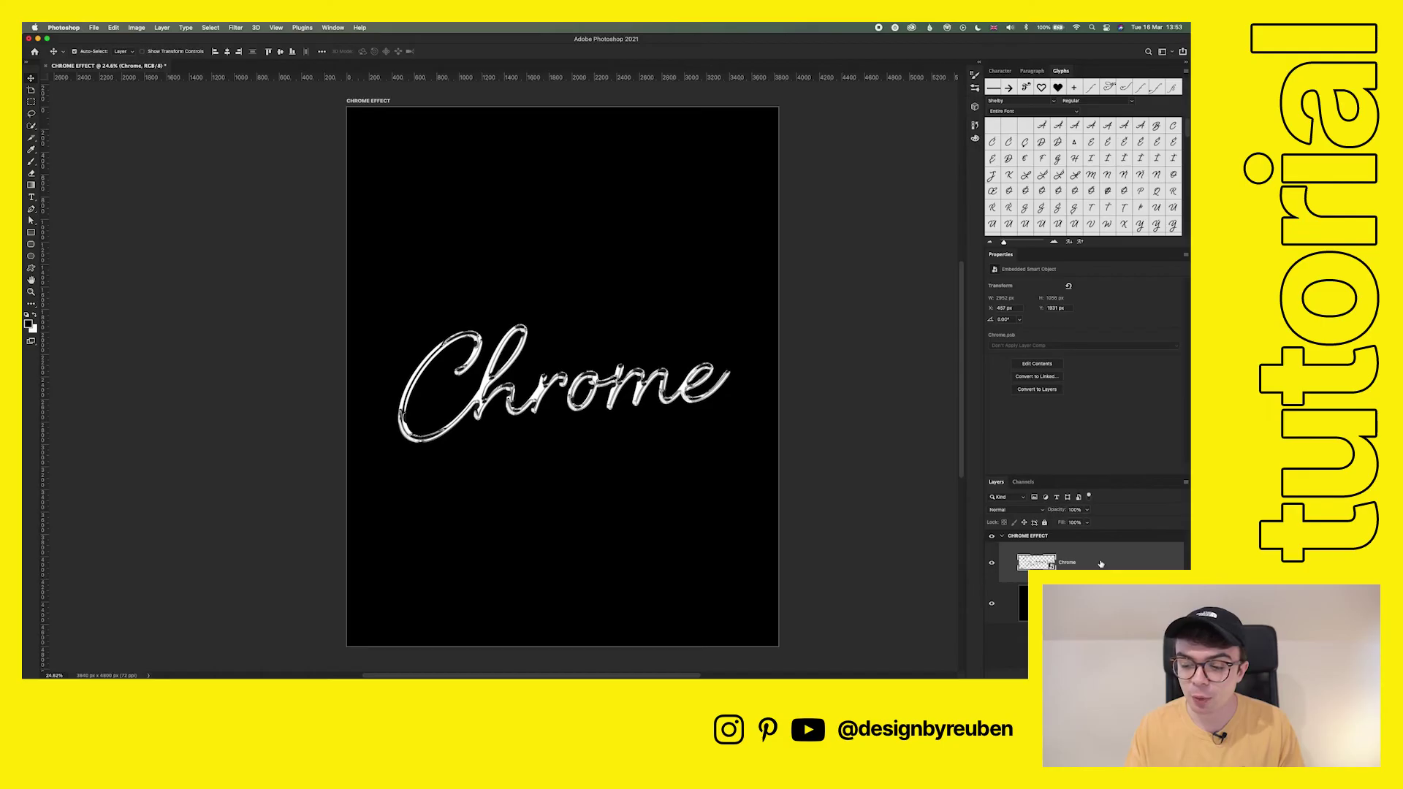
right_click(1101, 565)
Step: Add a white Outer Glow: 22% opacity, 5% noise, 6% spread, 163 px size
click(1103, 569)
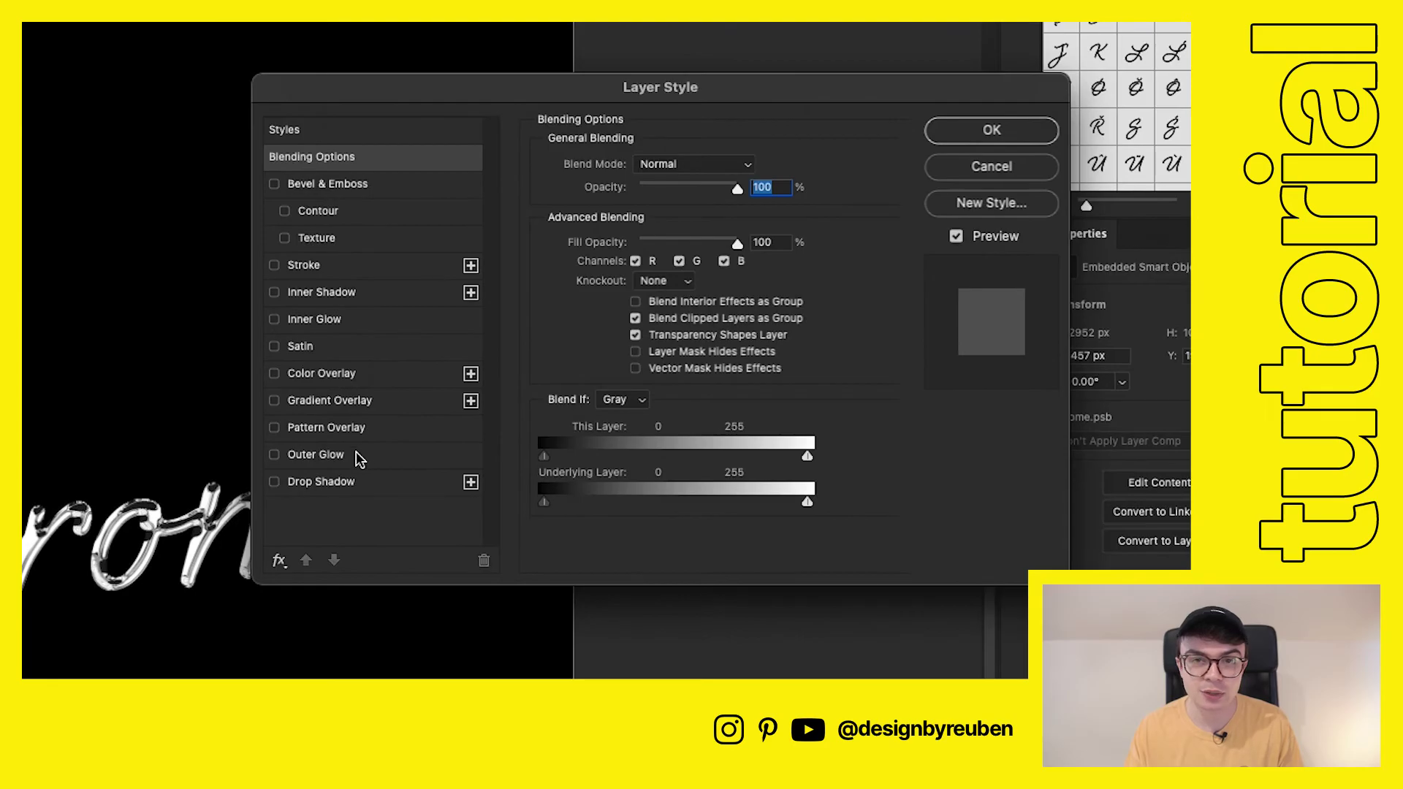
click(315, 455)
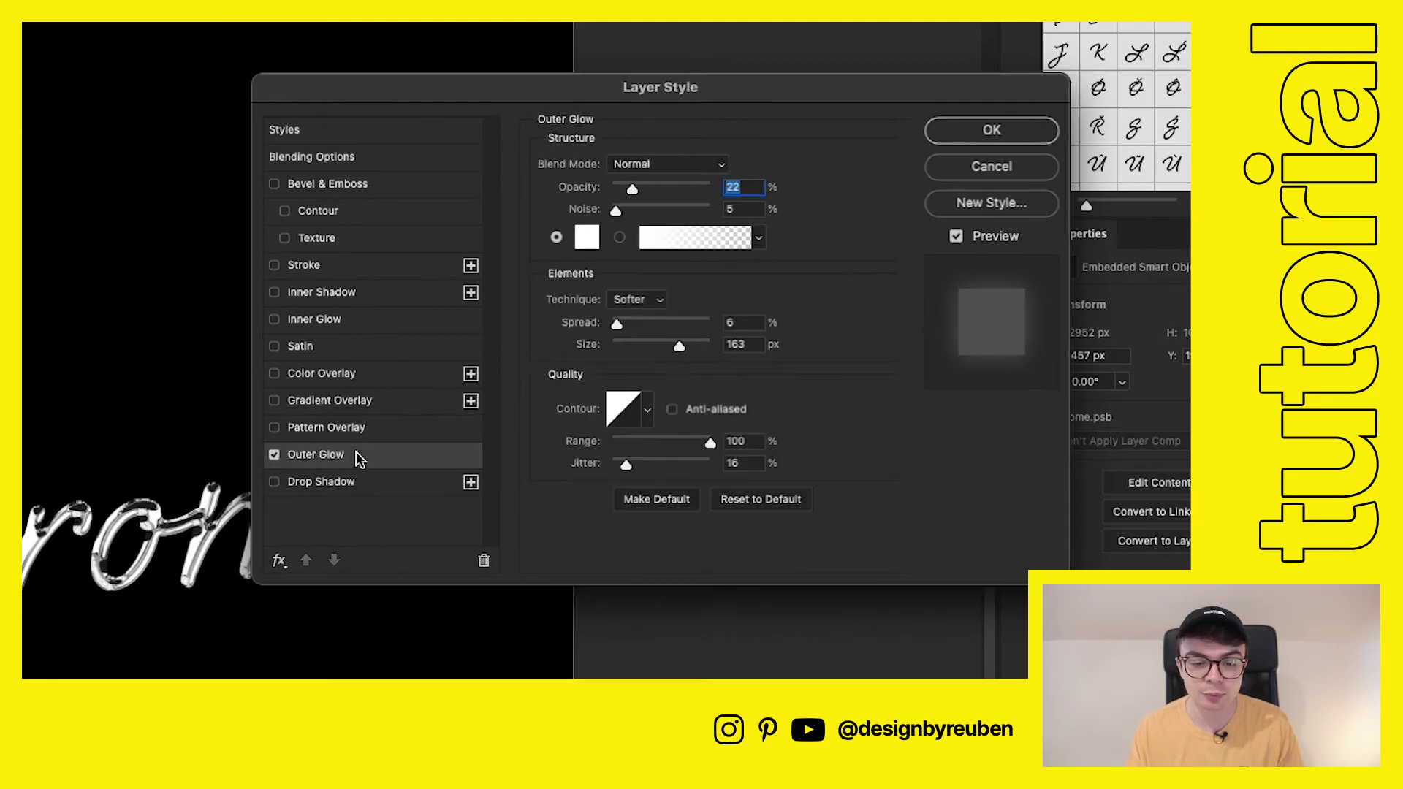
click(728, 210)
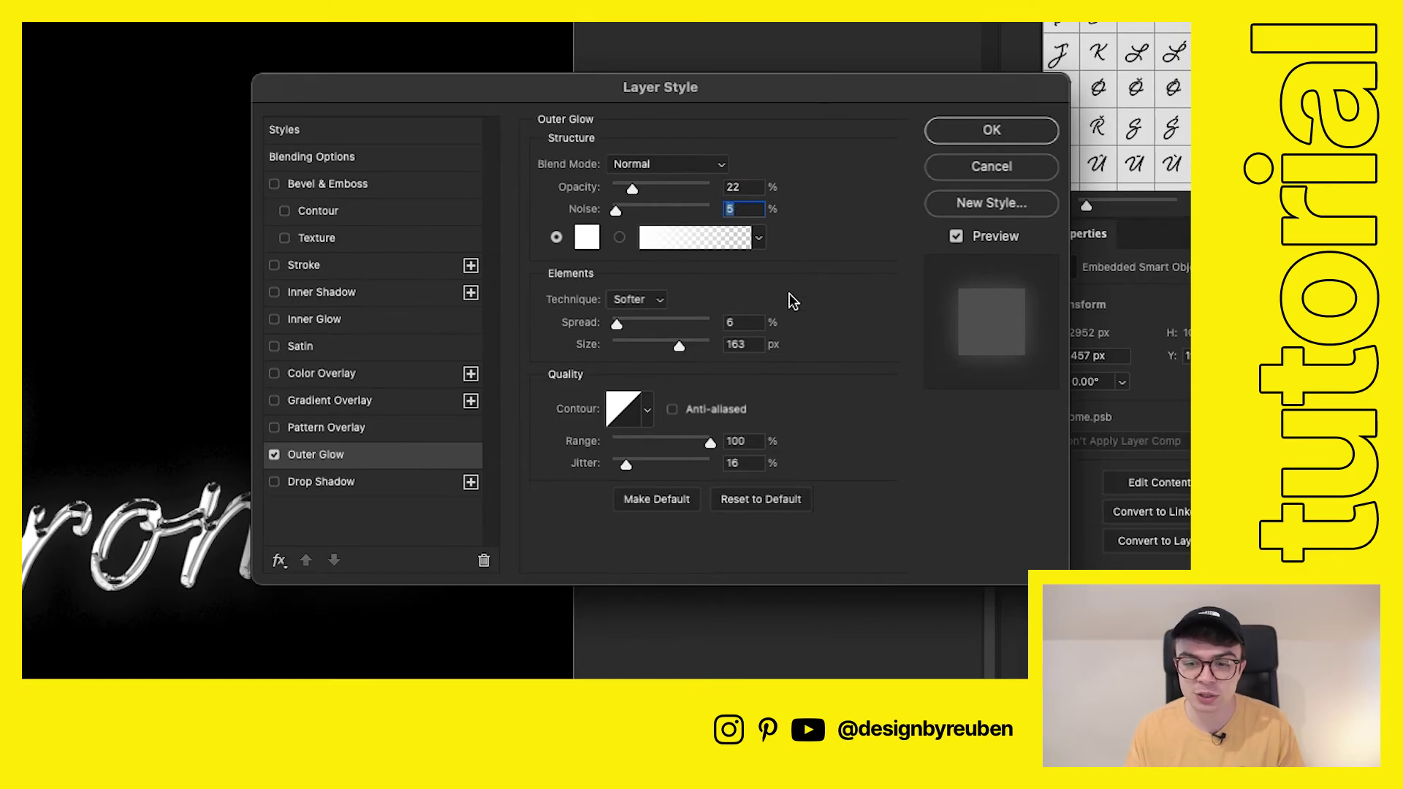
click(738, 322)
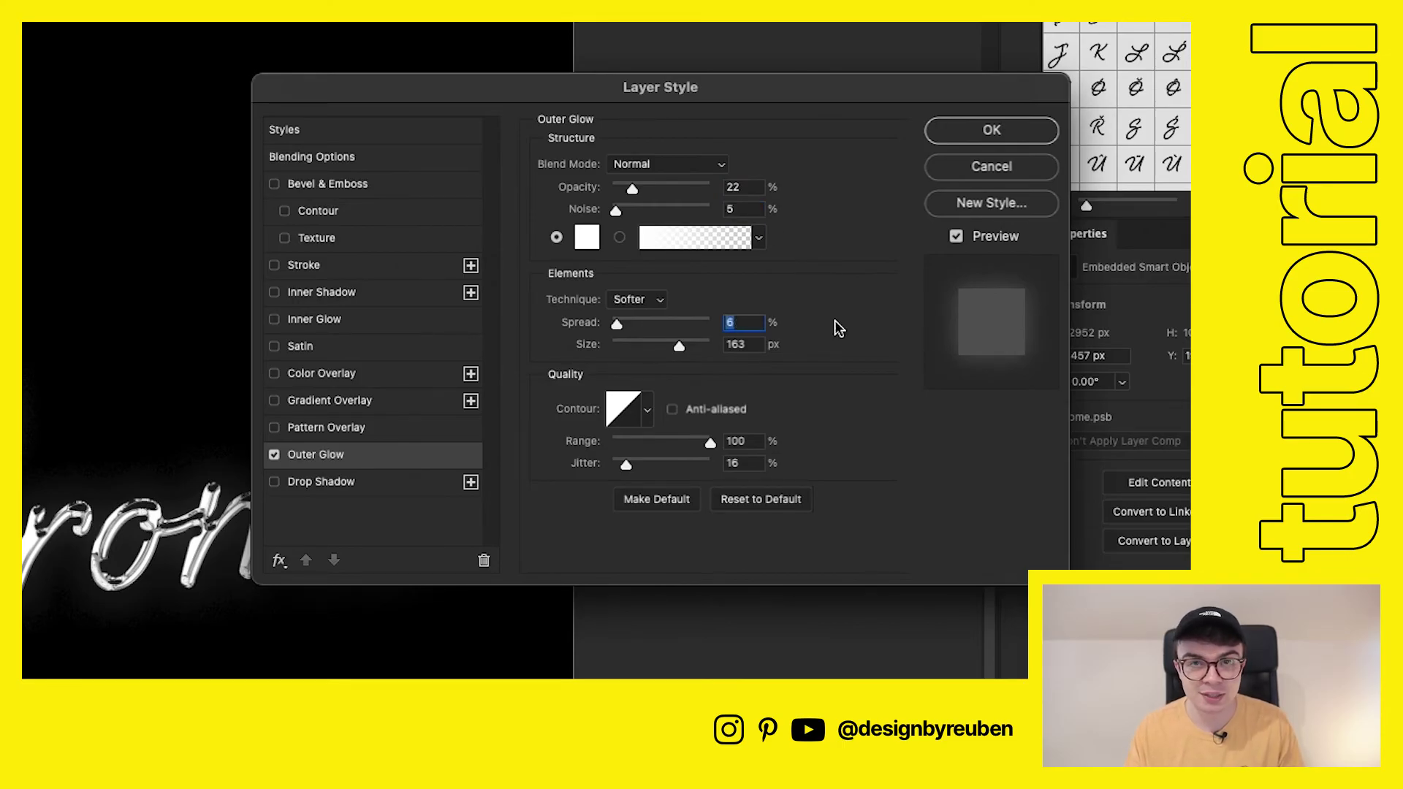
click(752, 344)
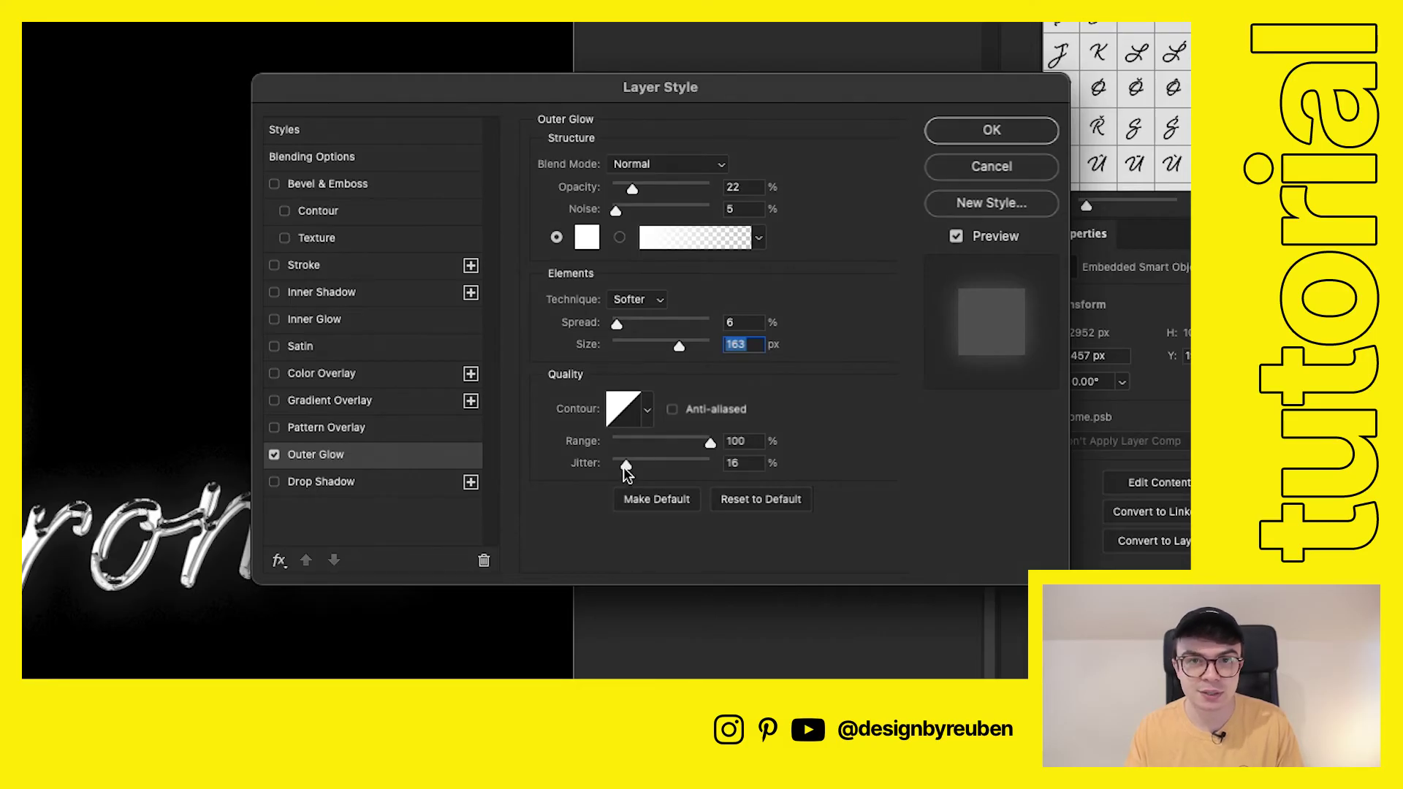
click(994, 129)
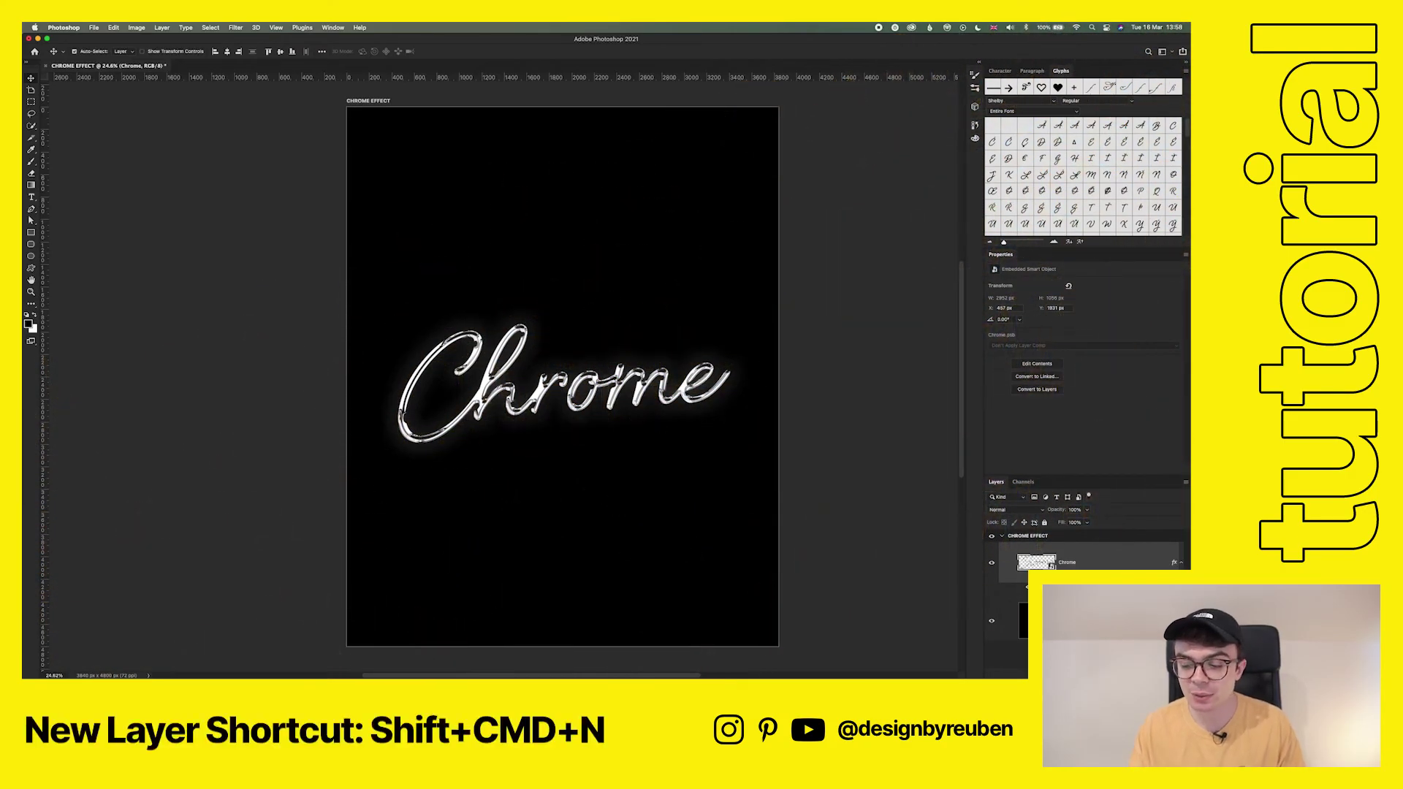
Step: Create a new empty Layer 2 above the Chrome text for painting sparkles
key(shift+super+n)
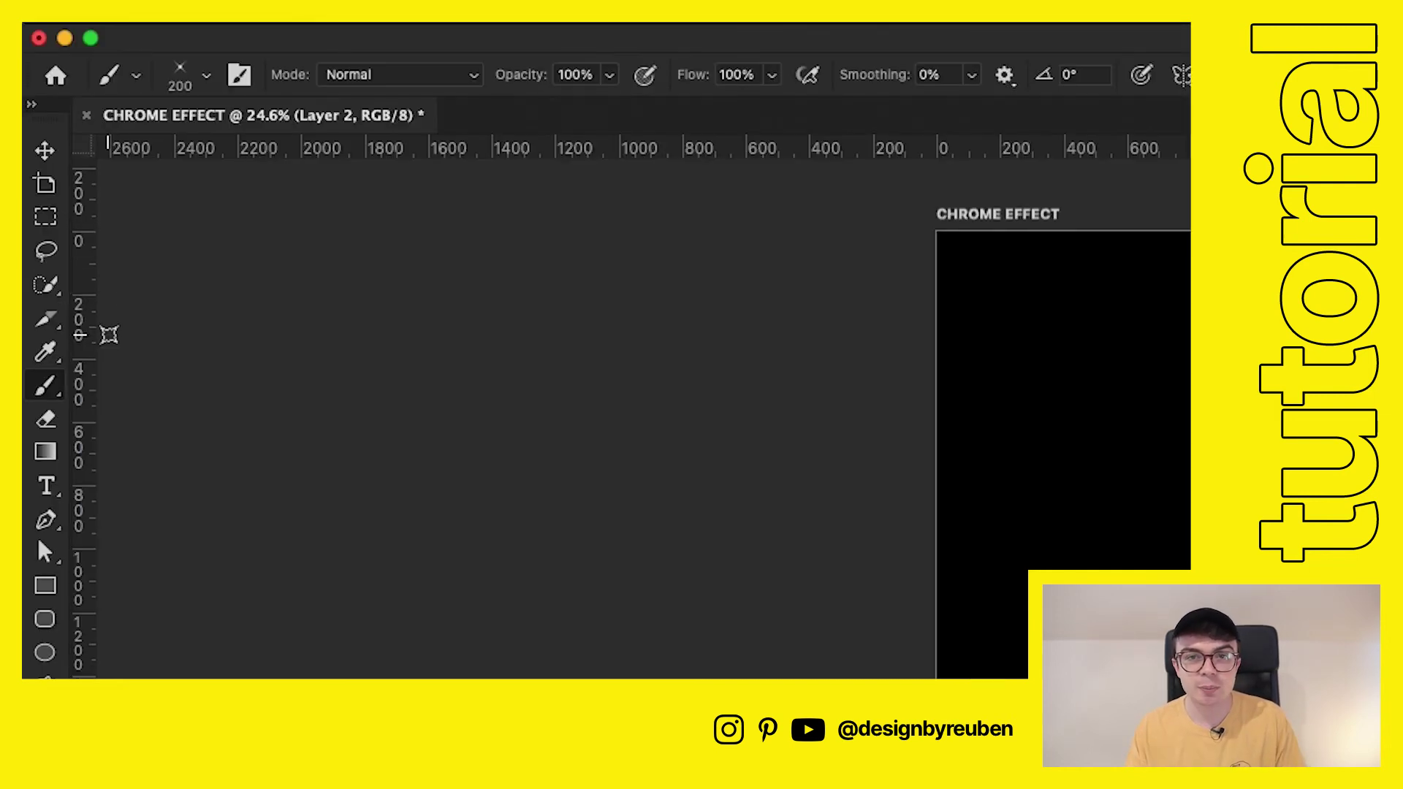
click(208, 78)
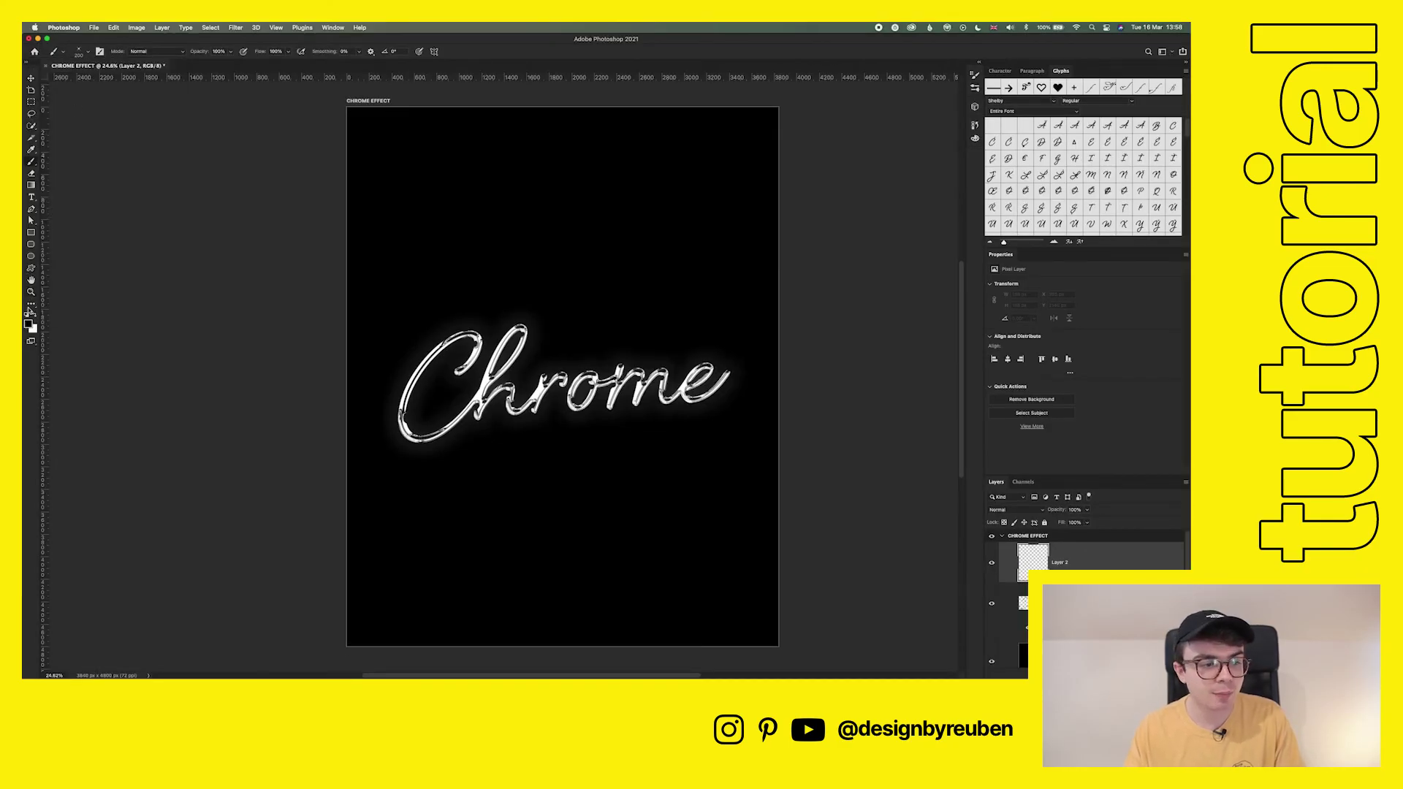
Step: Set the foreground colour to white and choose the Star 7 brush at 444 px
click(32, 322)
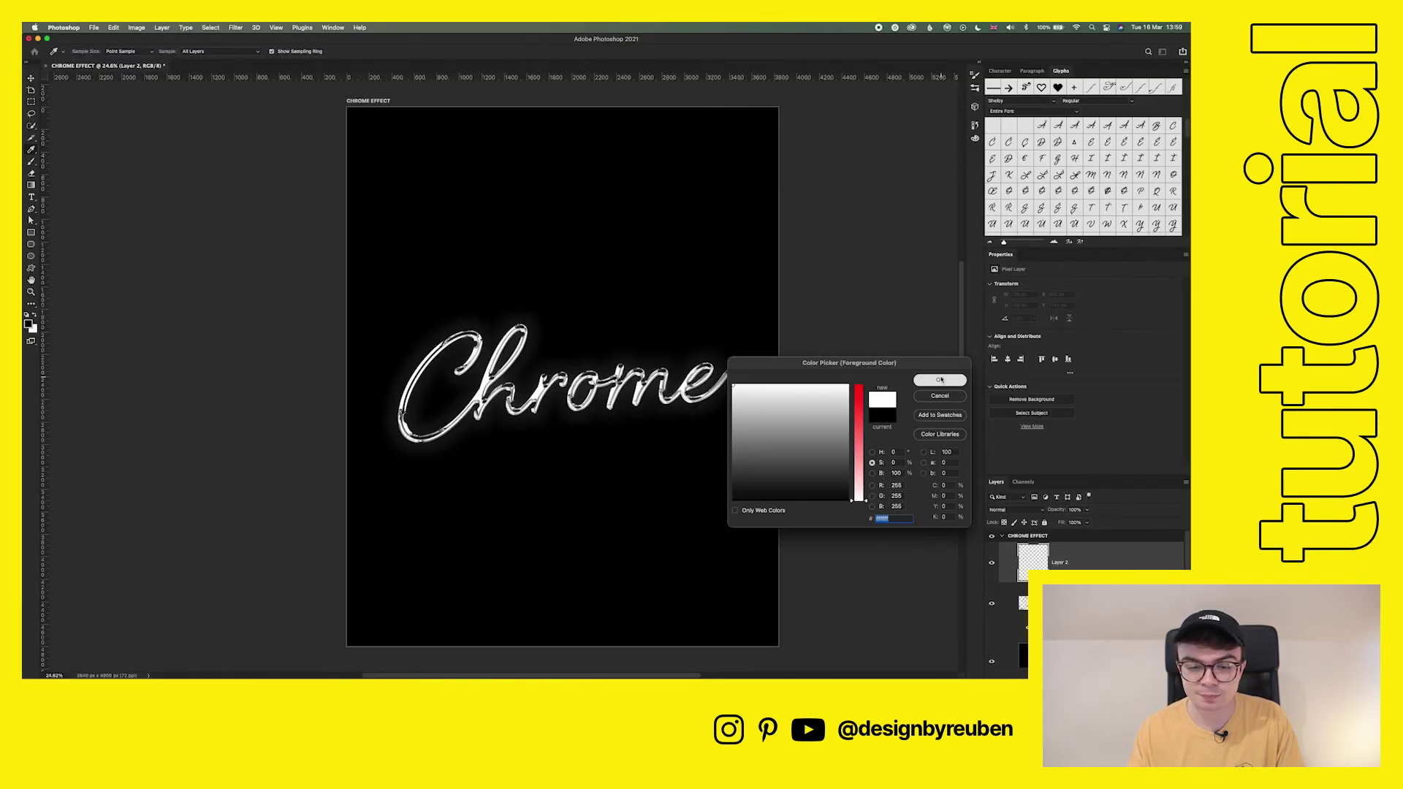
click(941, 379)
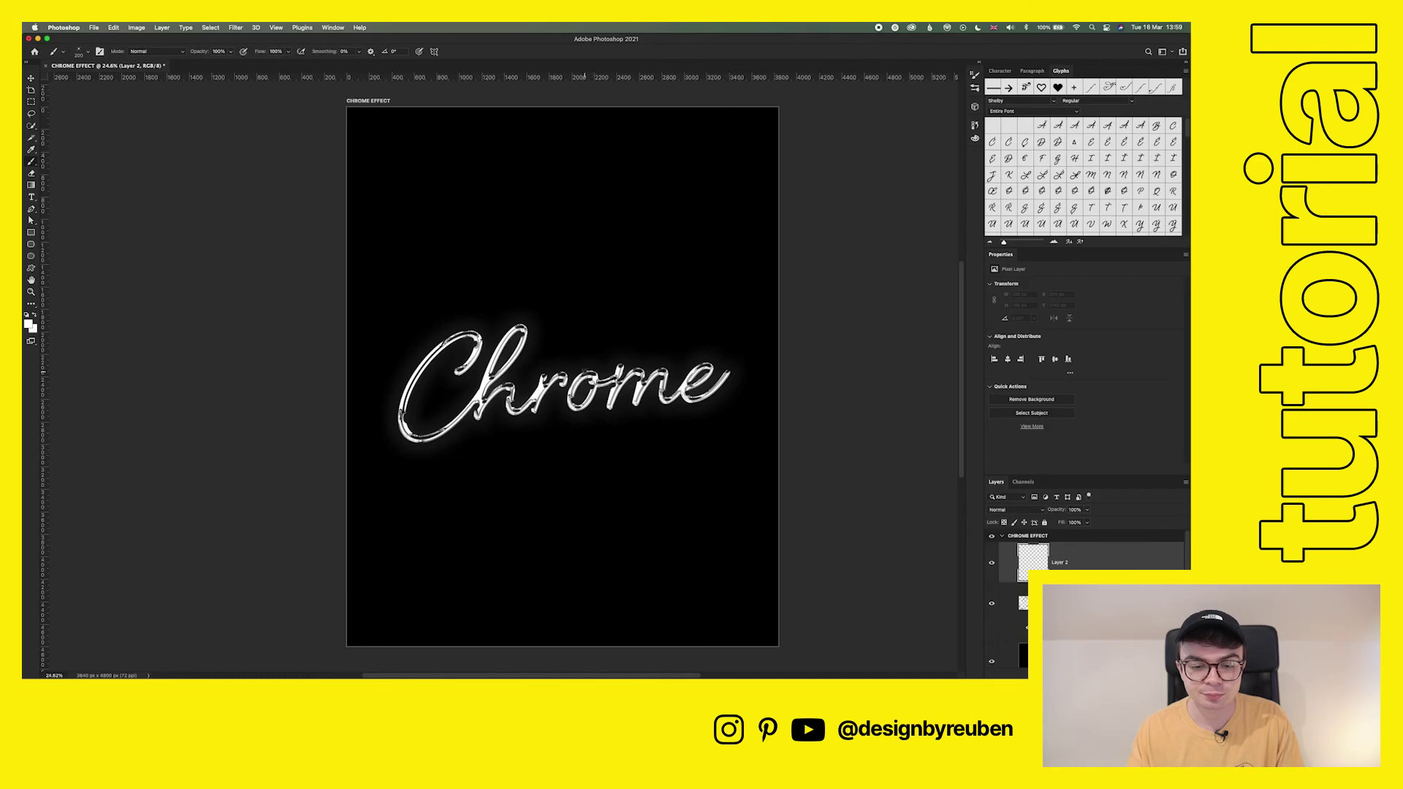
right_click(537, 302)
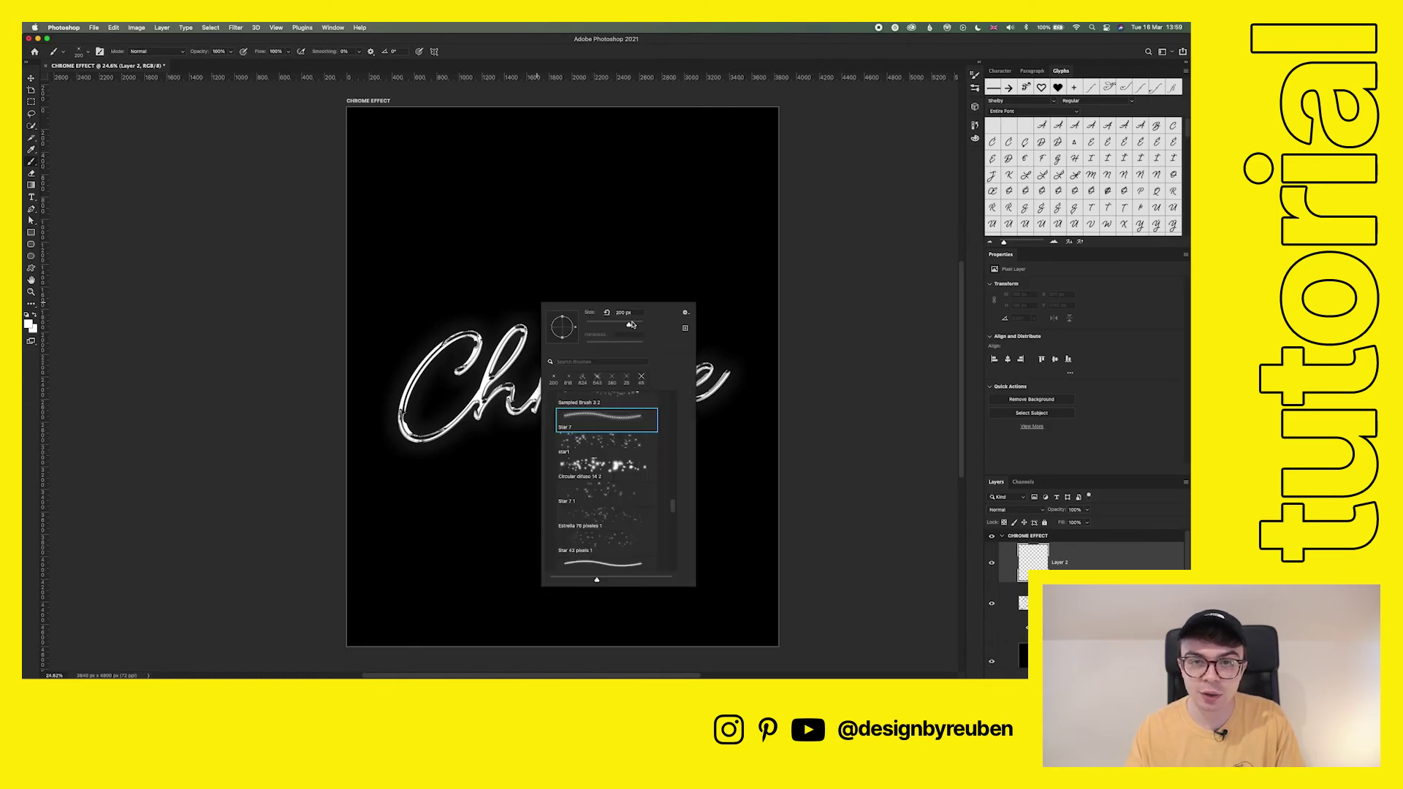
drag(631, 325, 637, 324)
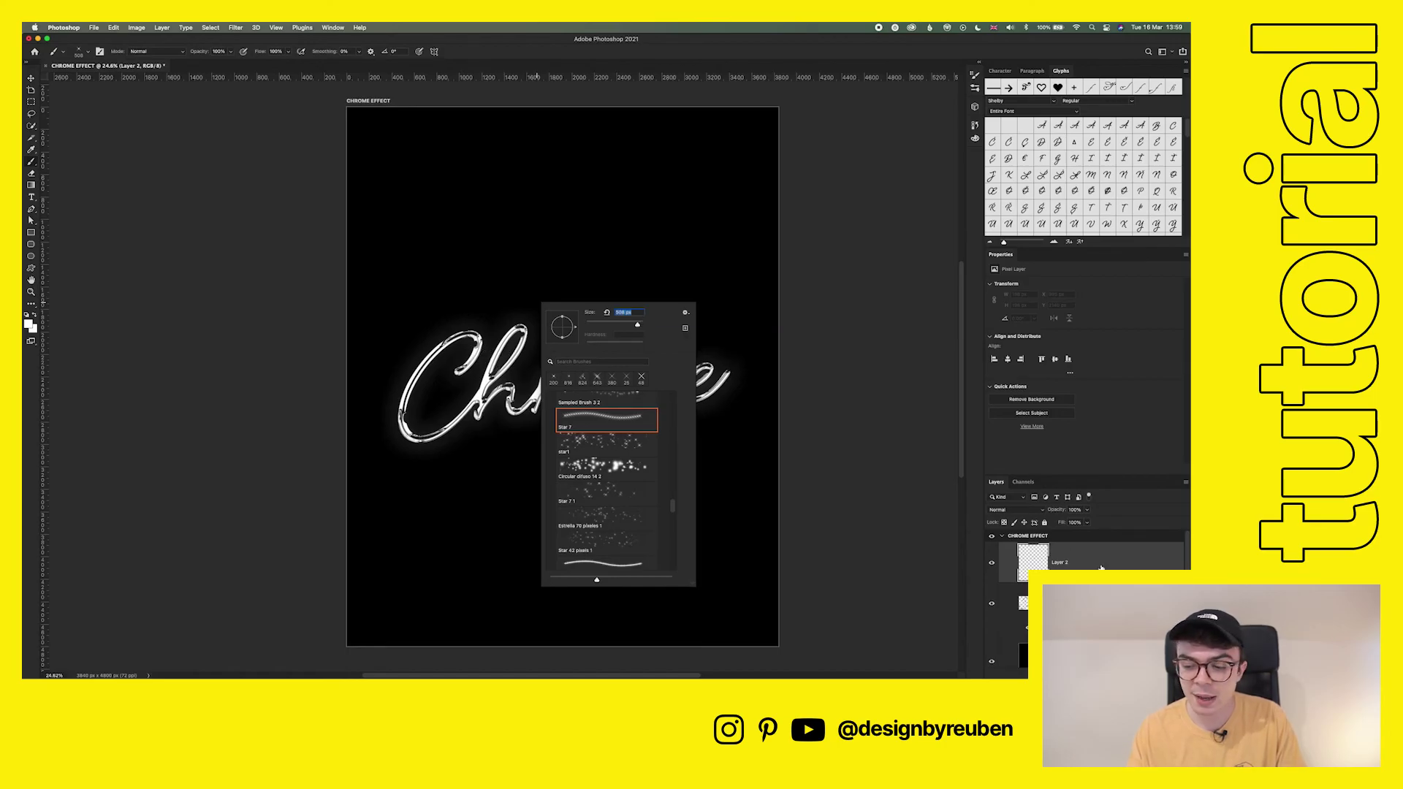
key(Return)
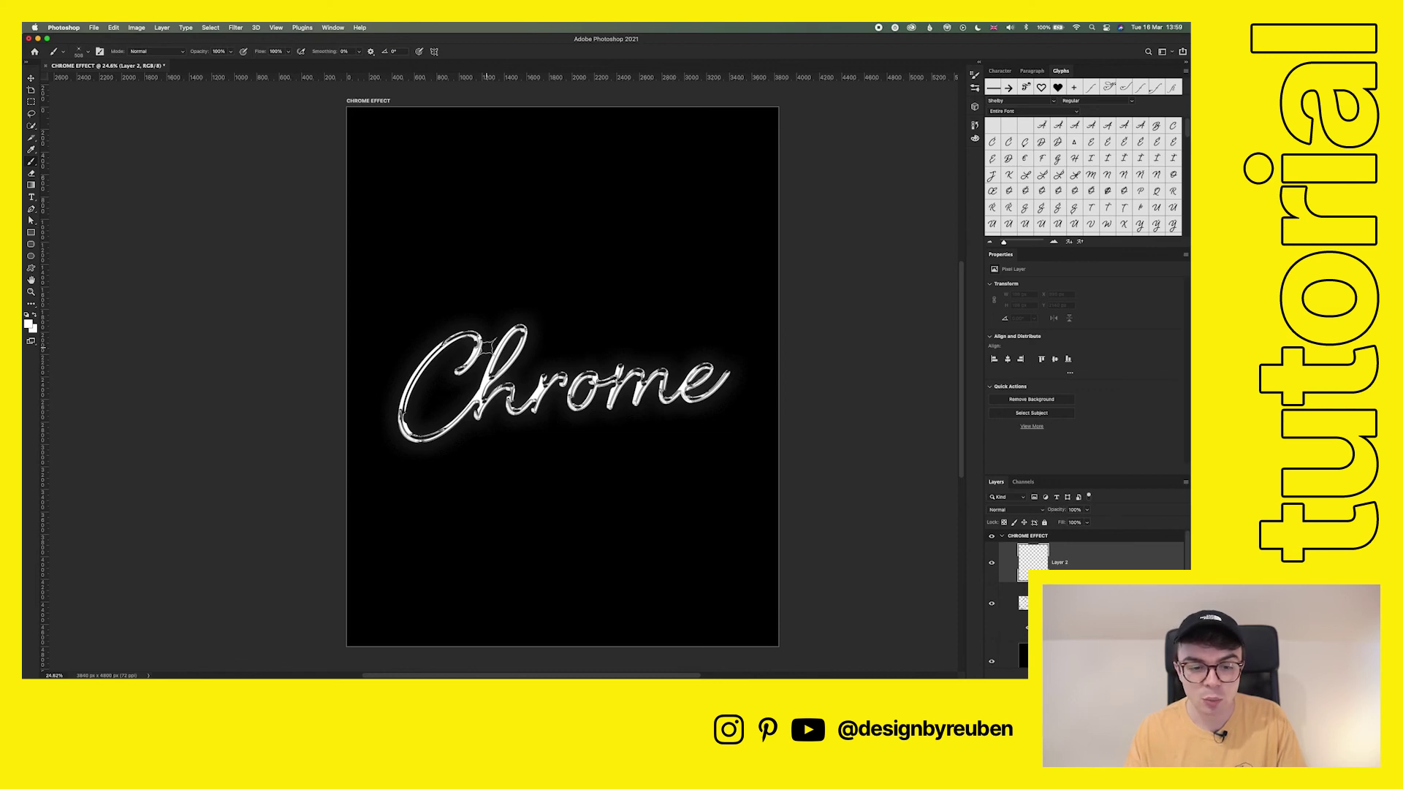
Step: Stamp white star sparkles on the C's top, bottom and lower left, the o, the m and the e's end
click(475, 355)
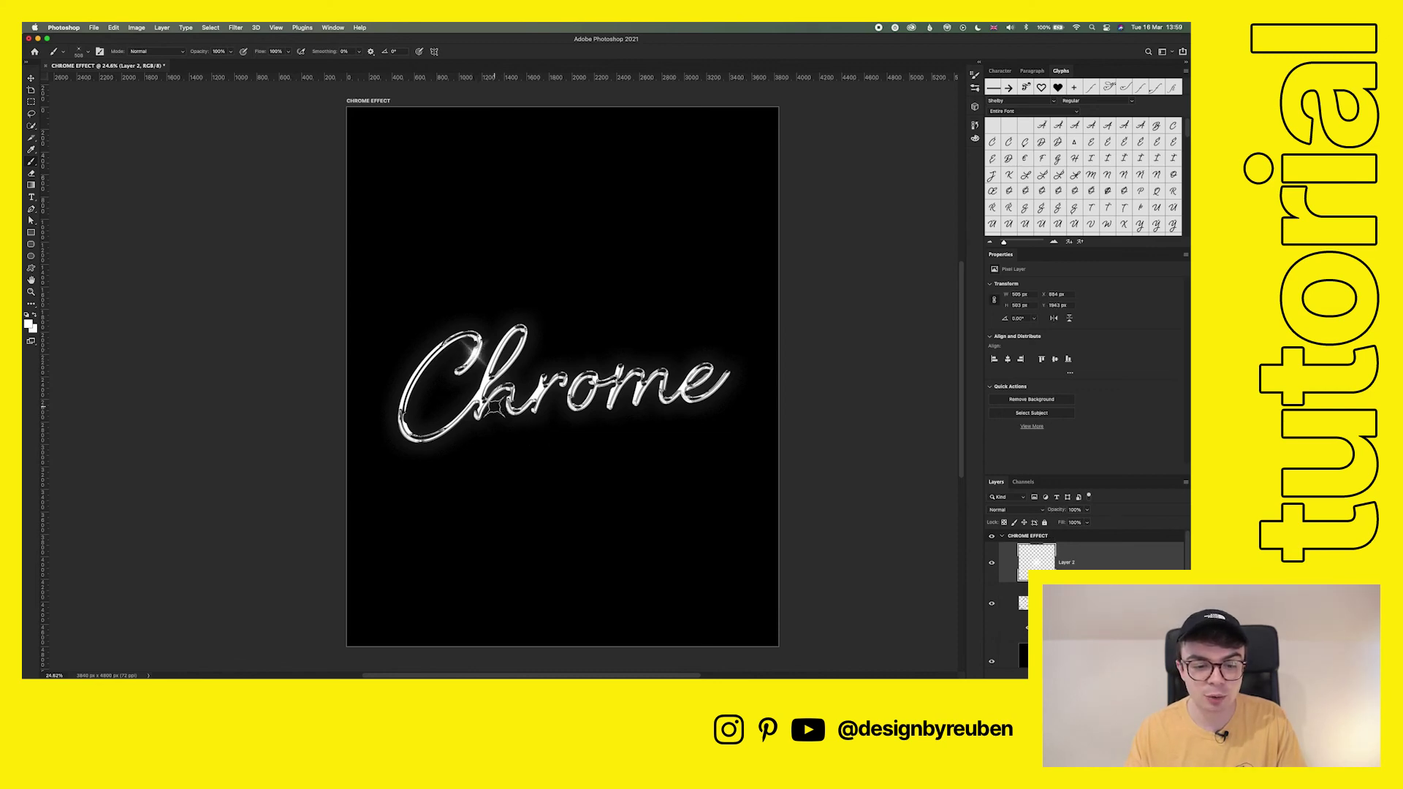
click(476, 415)
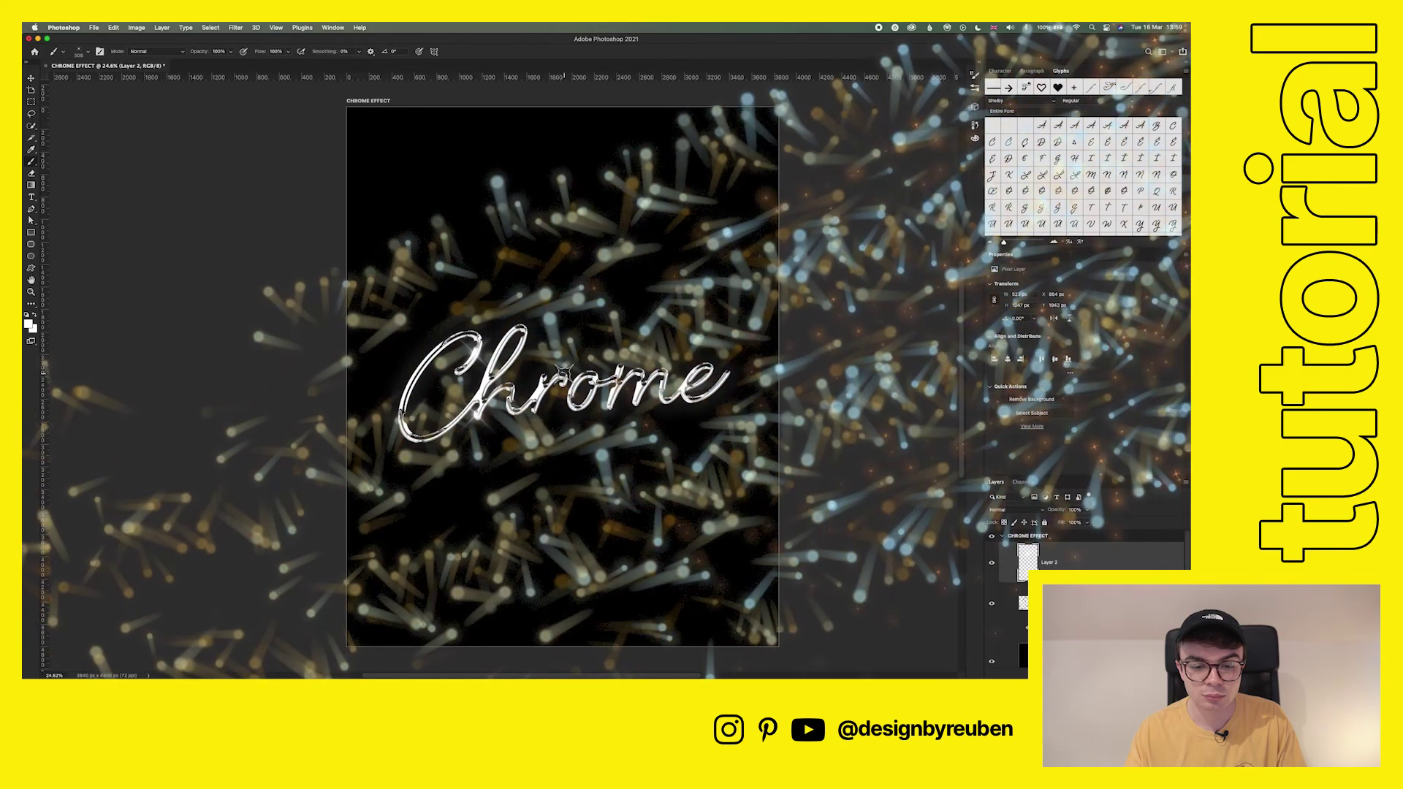
click(564, 368)
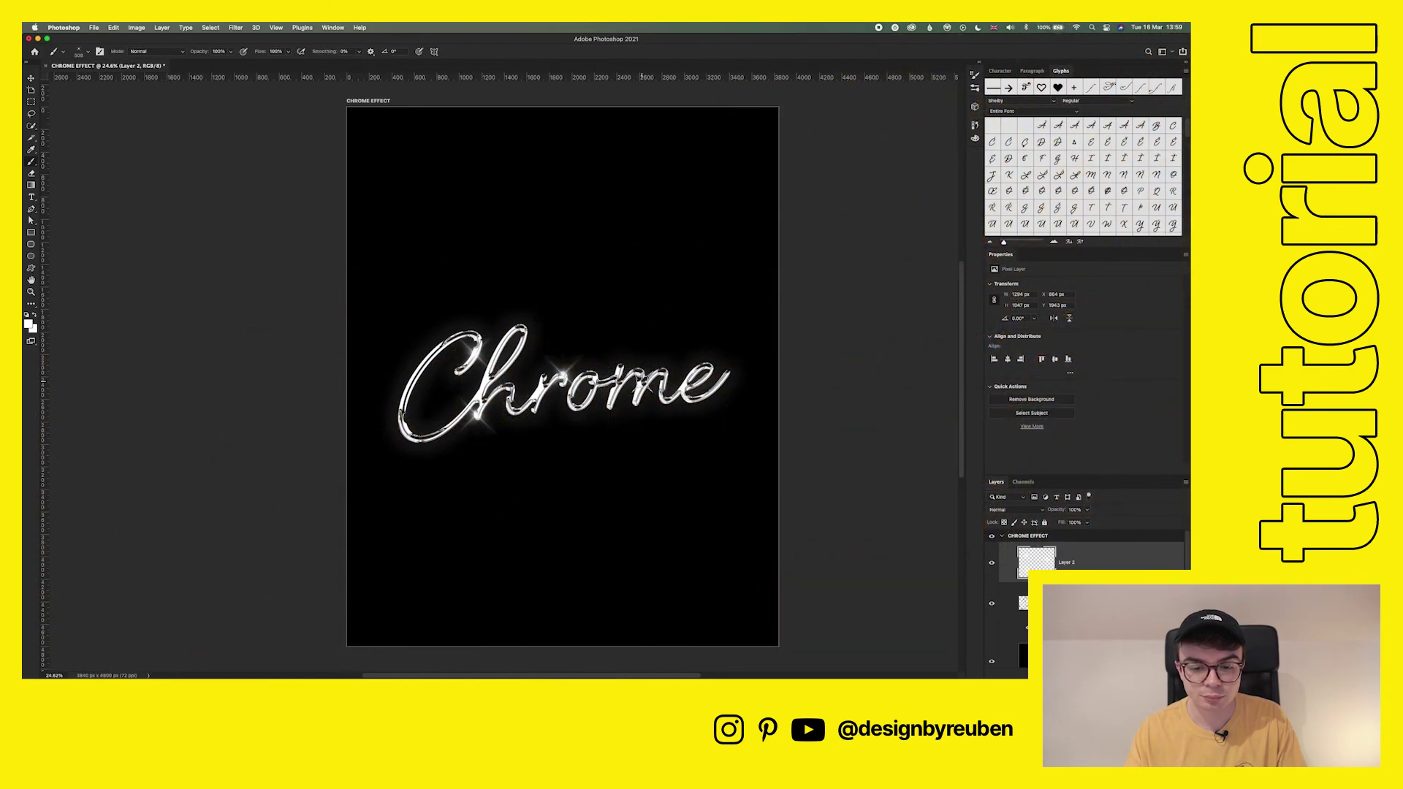
click(643, 381)
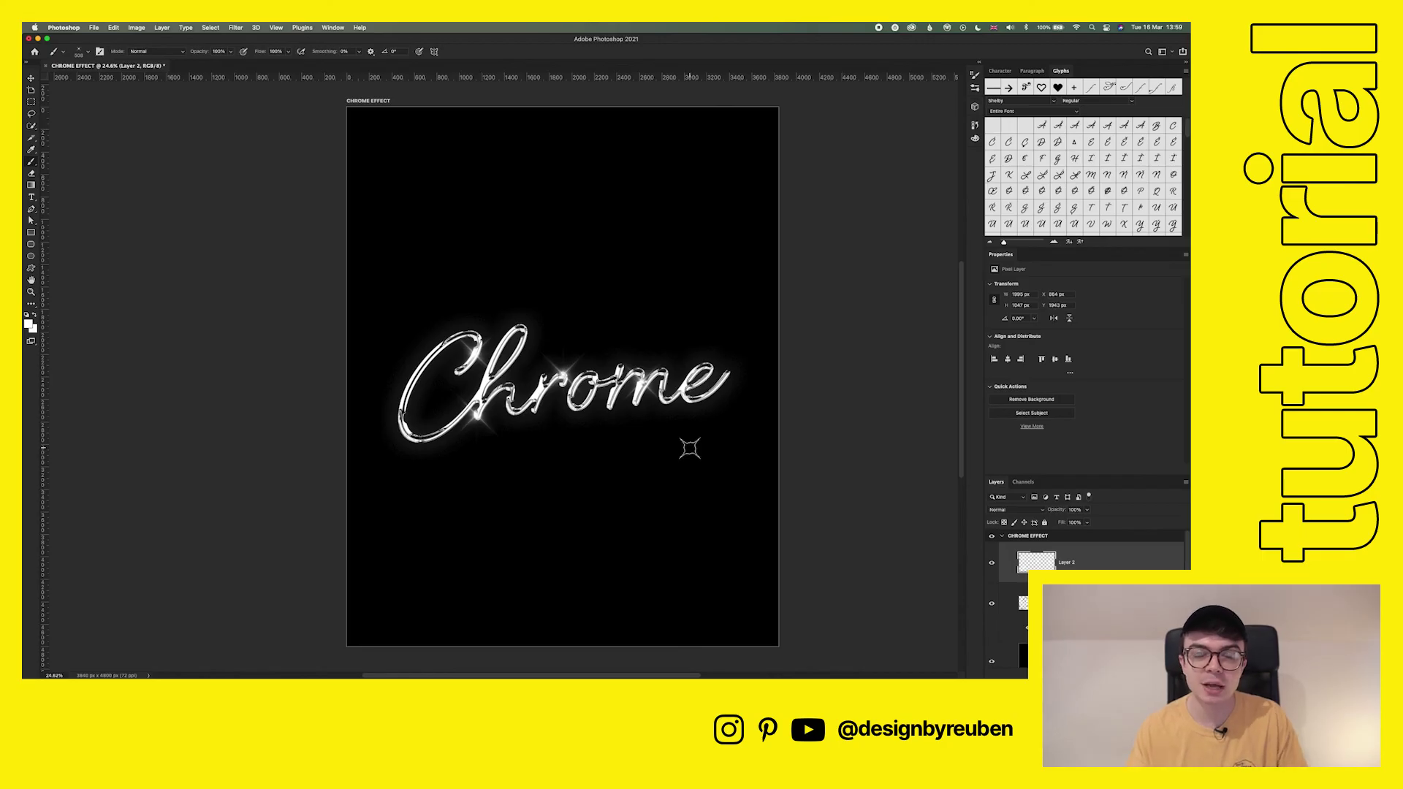
click(731, 373)
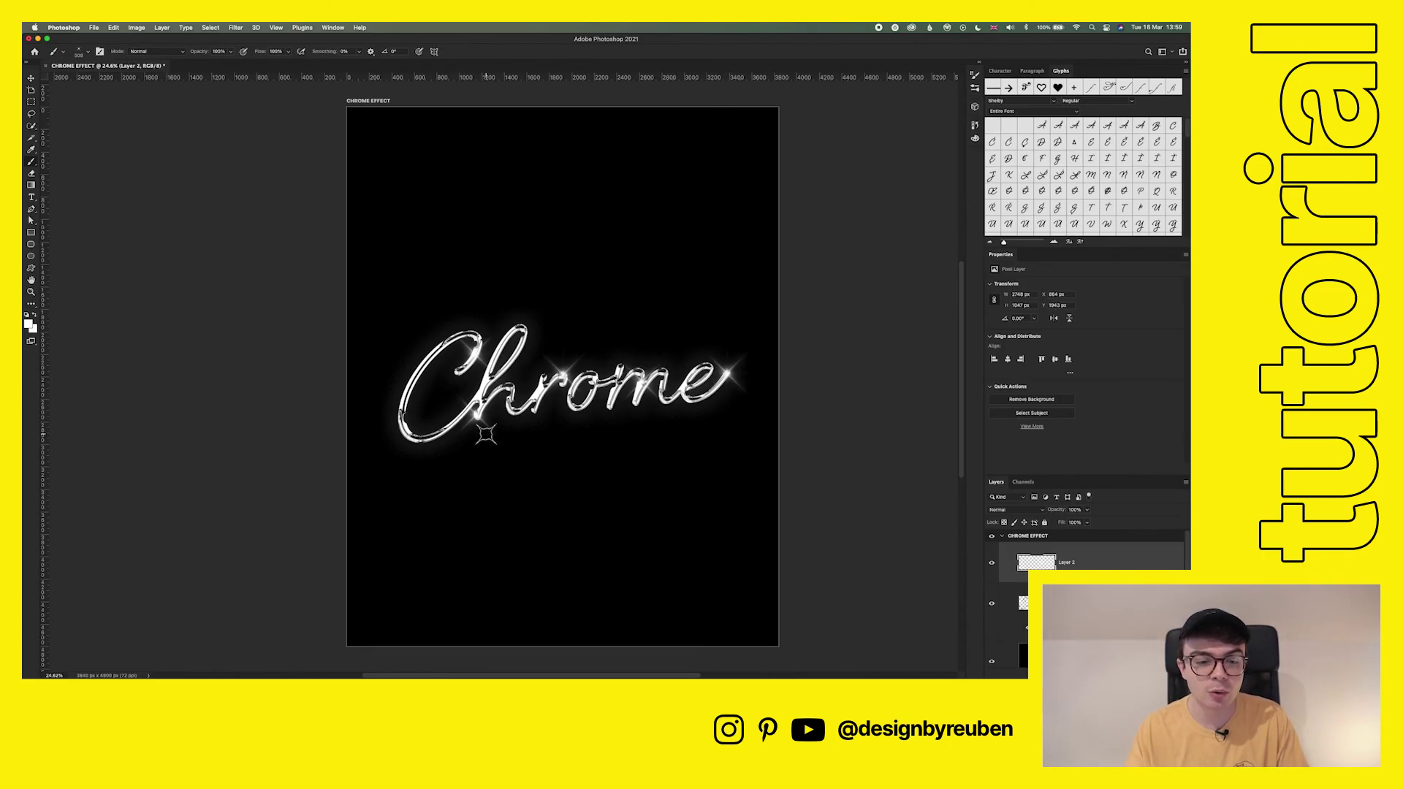
click(400, 398)
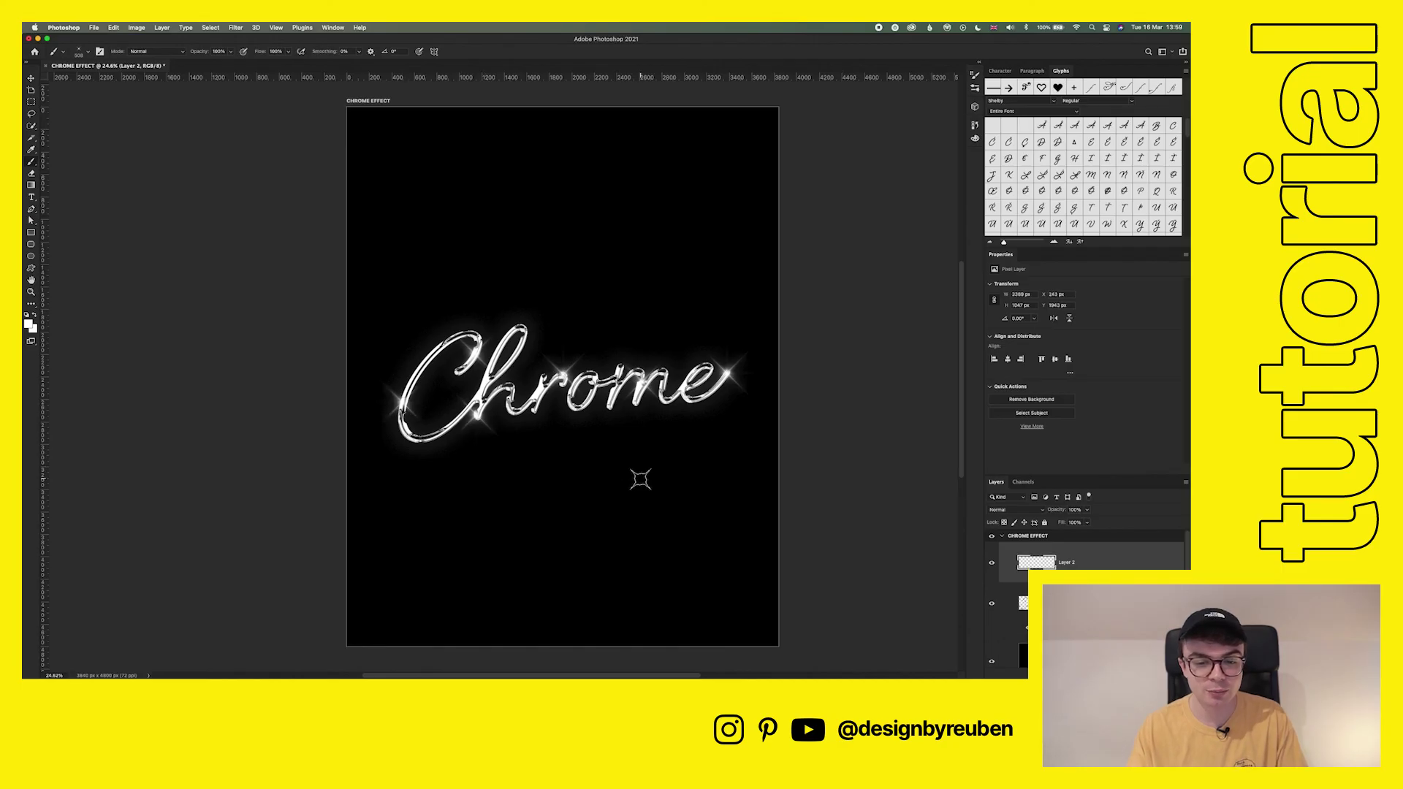
Step: Select Layer 2 together with the Chrome layer and convert both into one smart object
key(v)
click(992, 563)
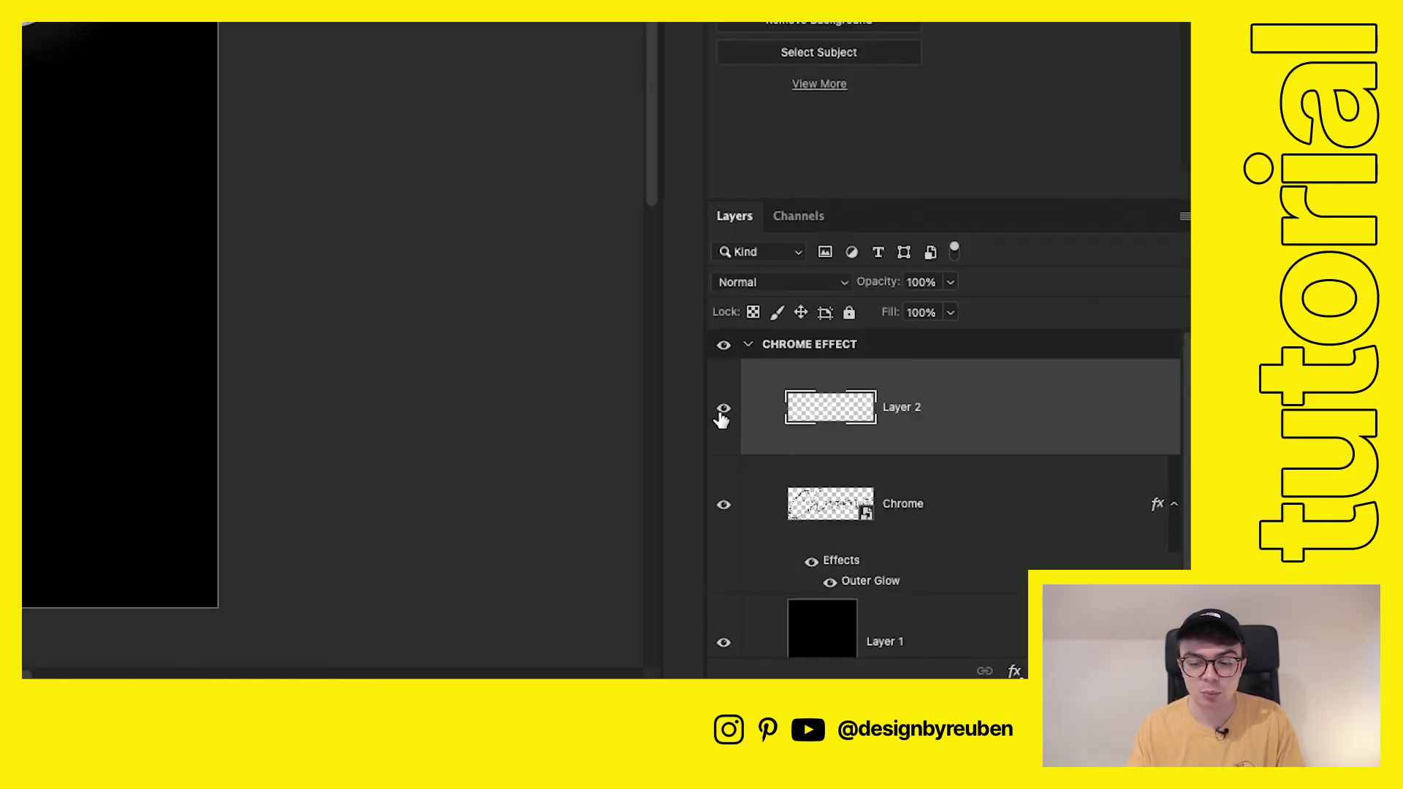
click(991, 563)
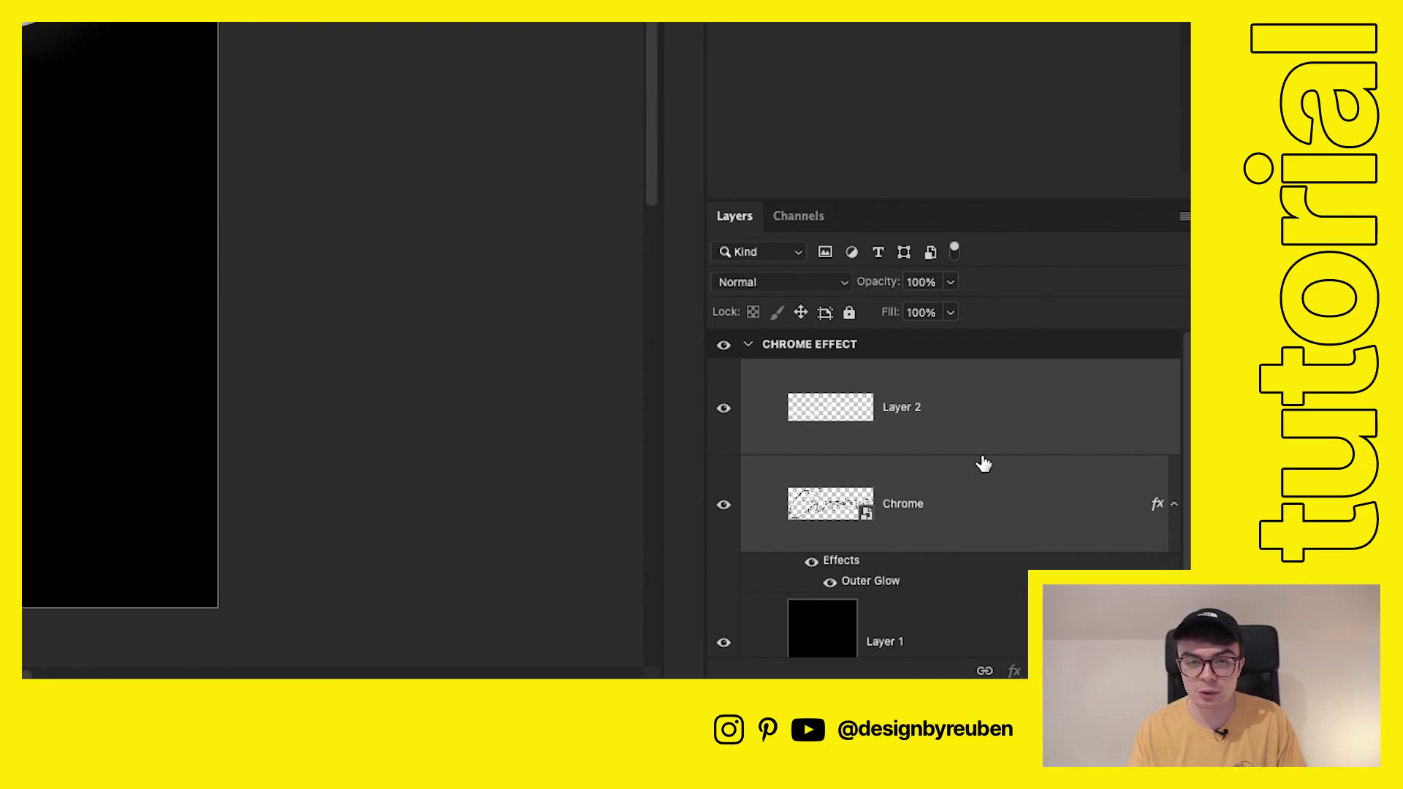
right_click(984, 505)
click(923, 283)
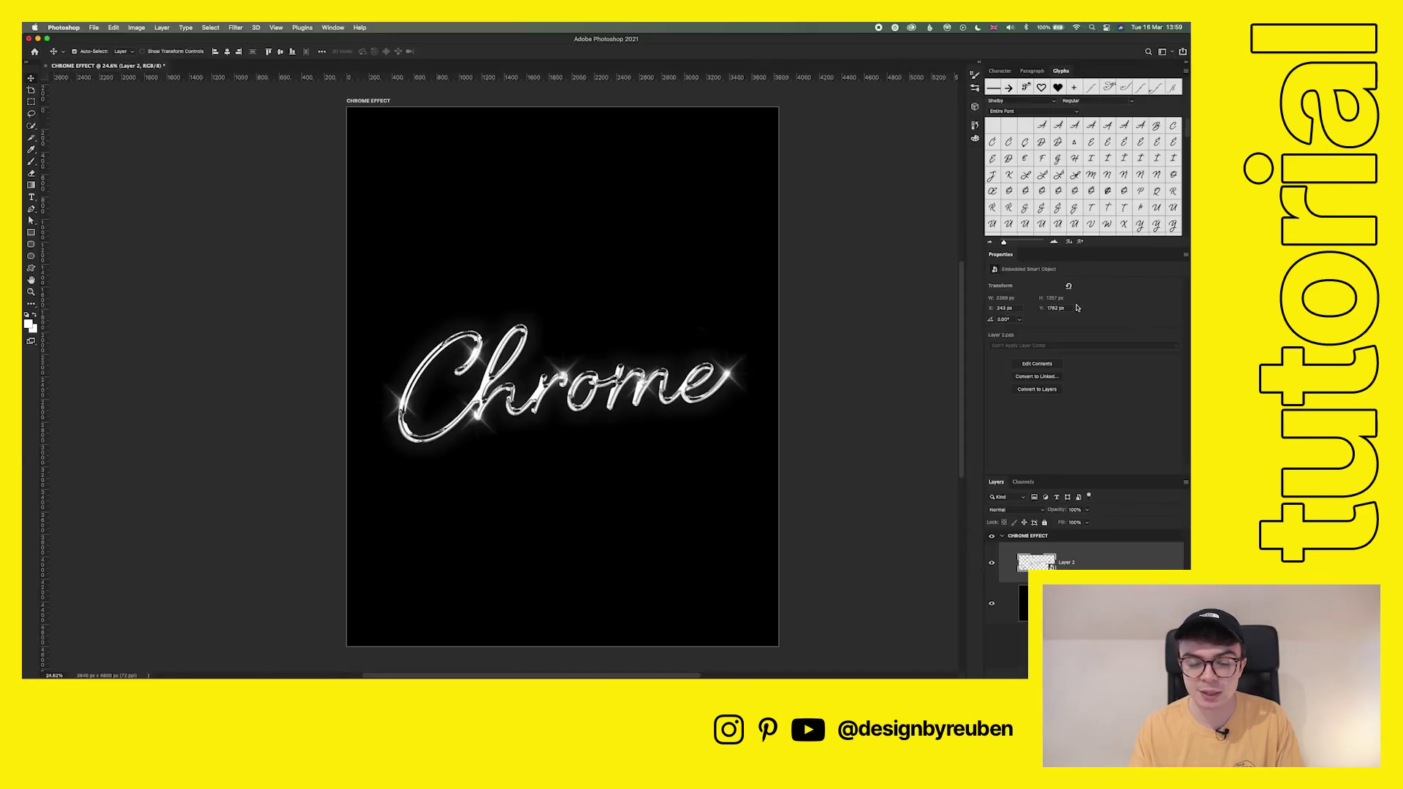
click(991, 566)
Step: Make the combined Chrome-and-sparkles smart object visible again on the black artboard
click(991, 566)
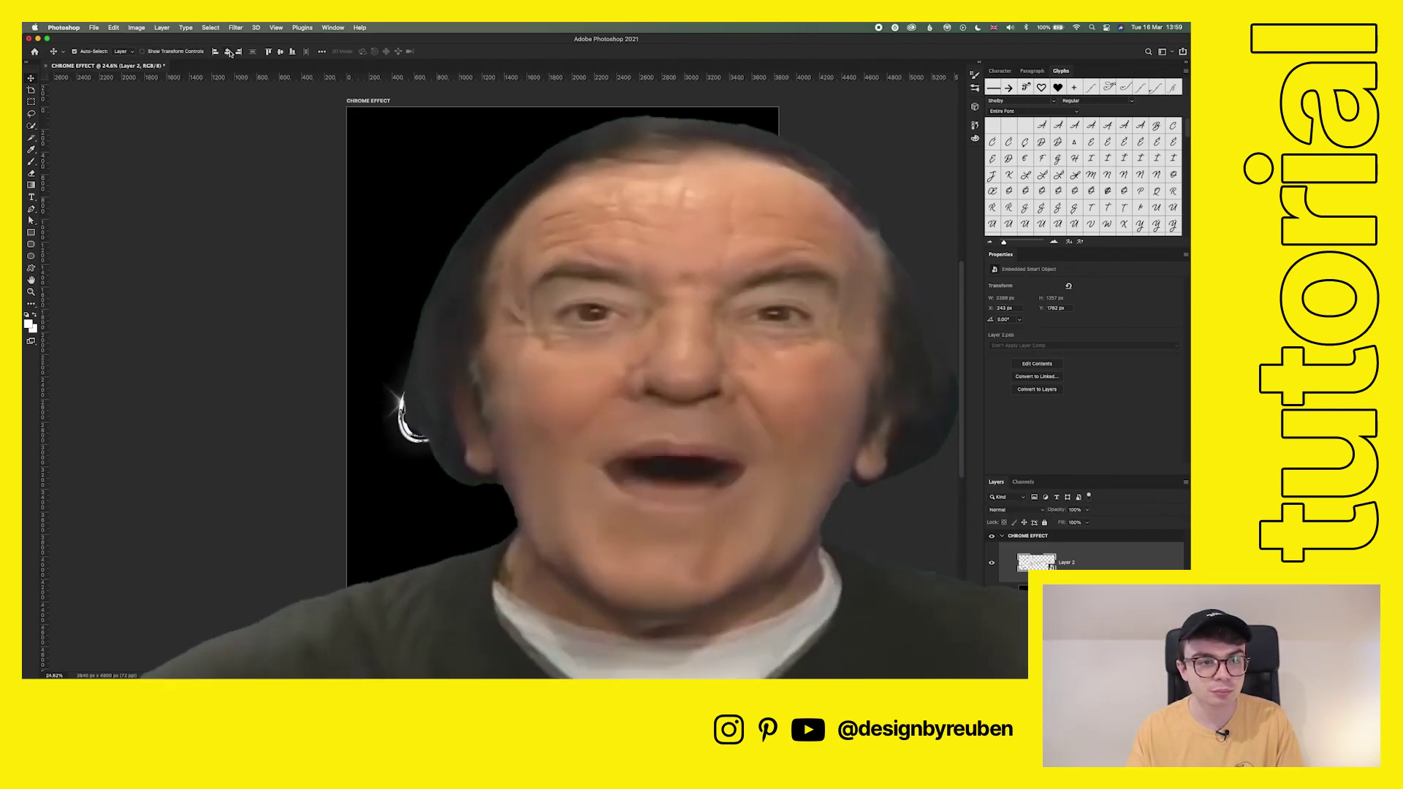